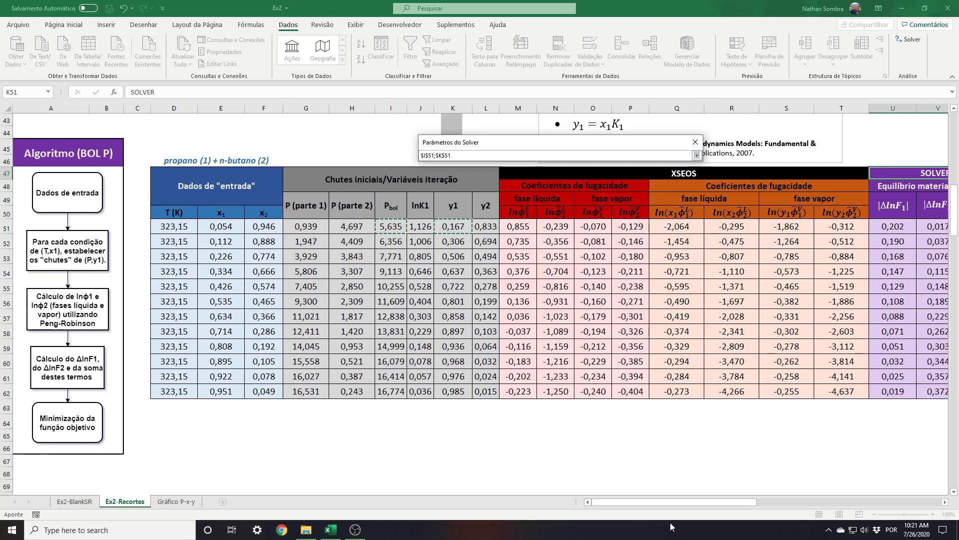
Try to run Solver minimising U51:V51 with I51 and K51 as the variable cells.
left_click_drag(655, 505, 712, 504)
key("Return")
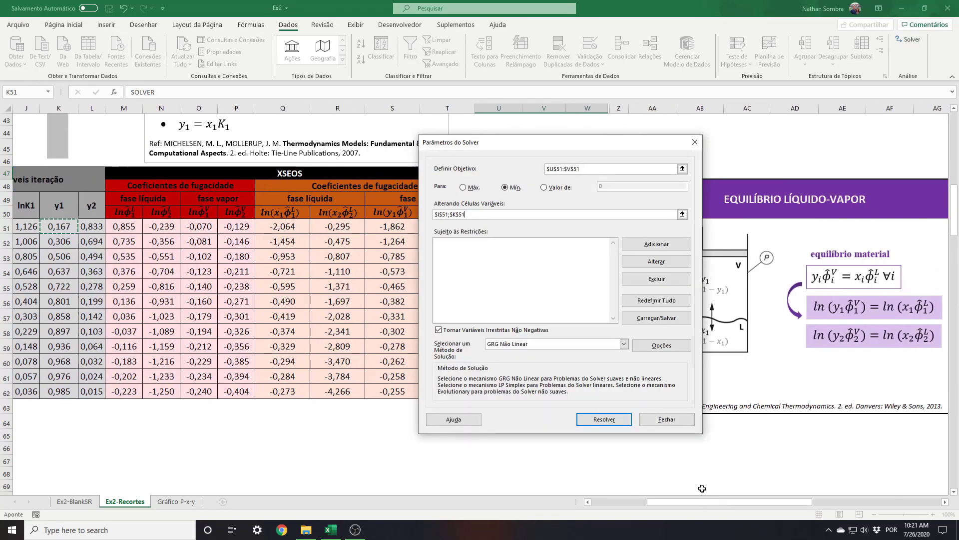
key("Return")
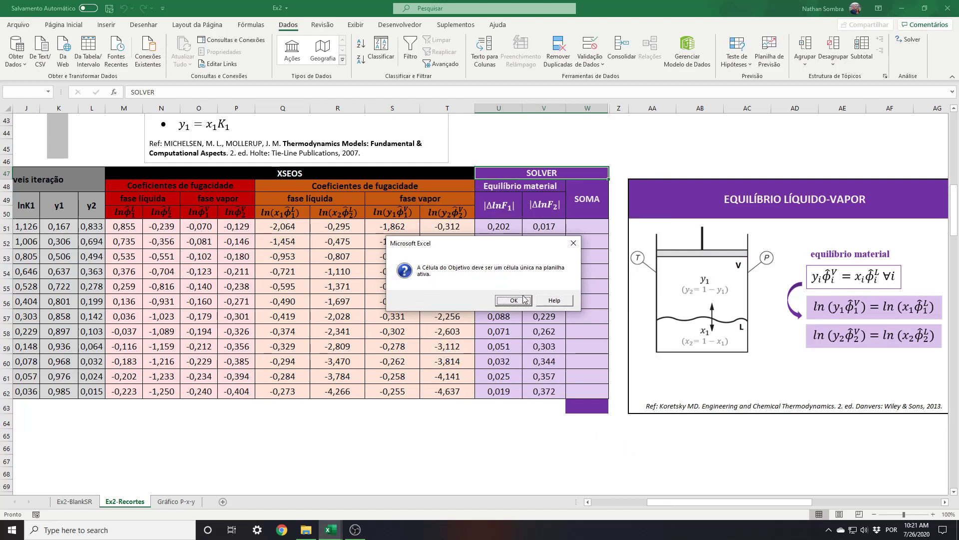
left_click_drag(490, 245, 375, 238)
left_click(412, 294)
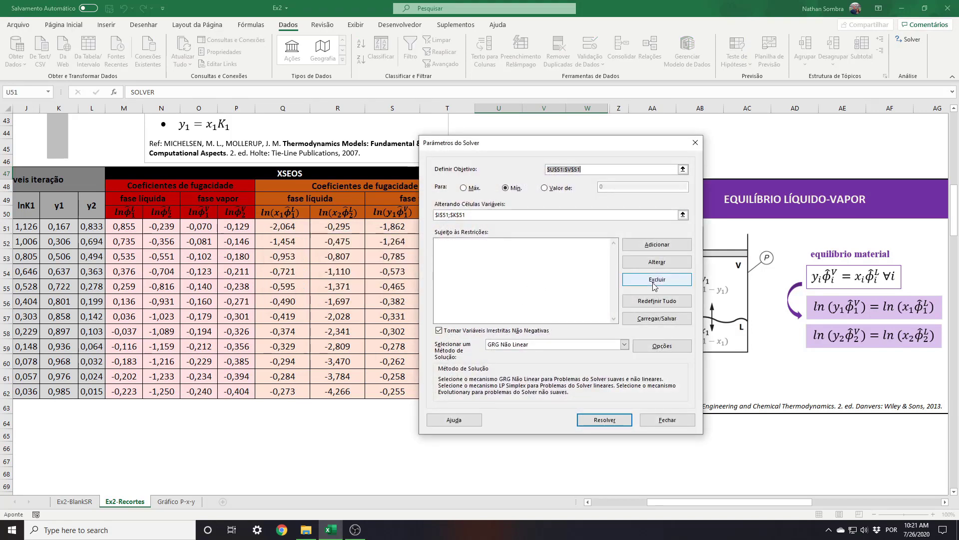
Reset all Solver parameters and leave Solver without solving.
left_click(657, 300)
left_click(531, 277)
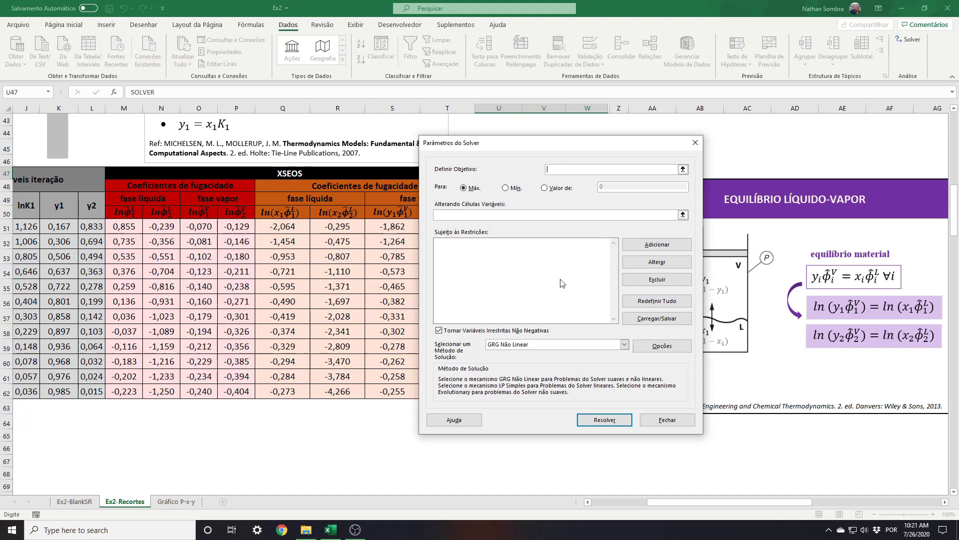
left_click(696, 142)
Enter the formula =U51+V51 in the first SOMA cell, W51.
left_click(584, 227)
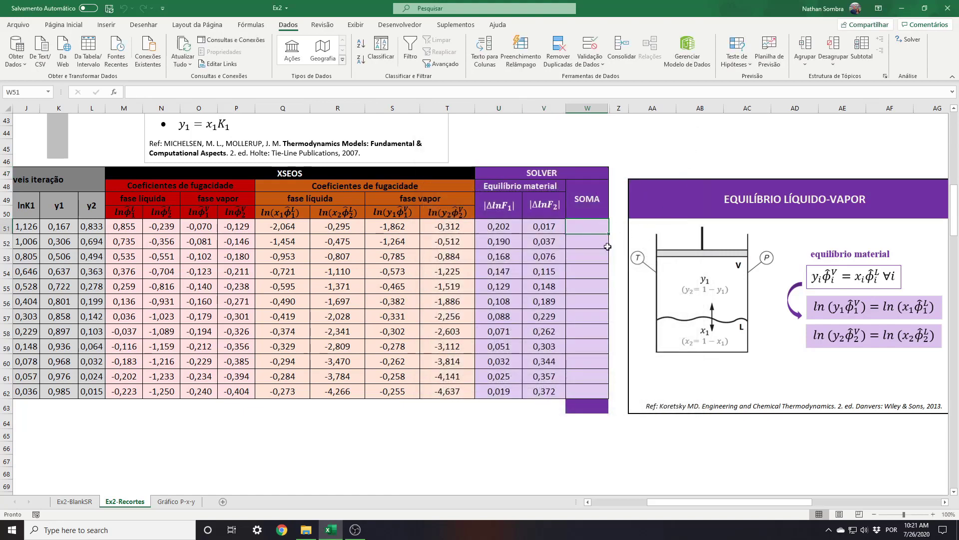
type("=")
left_click(499, 226)
type("+")
left_click(554, 226)
key("Return")
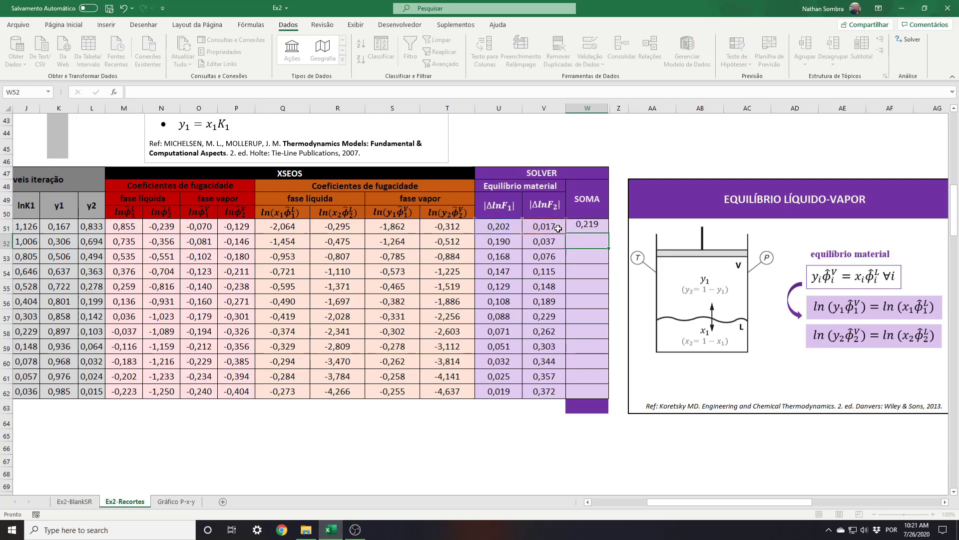
Copy the W51 sum formula down the SOMA column through W62, and check the formulas in row 51.
left_click(594, 228)
left_click_drag(608, 233, 608, 393)
left_click(589, 227)
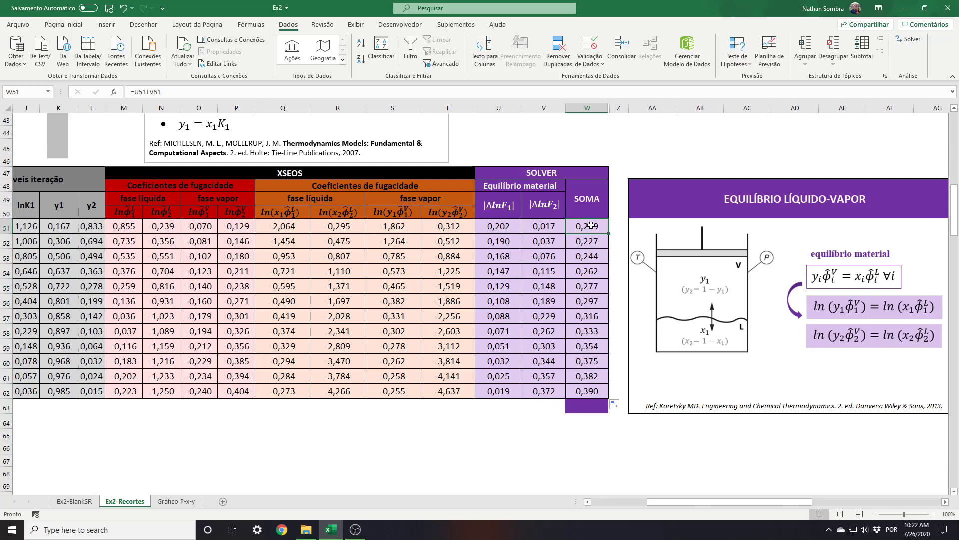
left_click(499, 225)
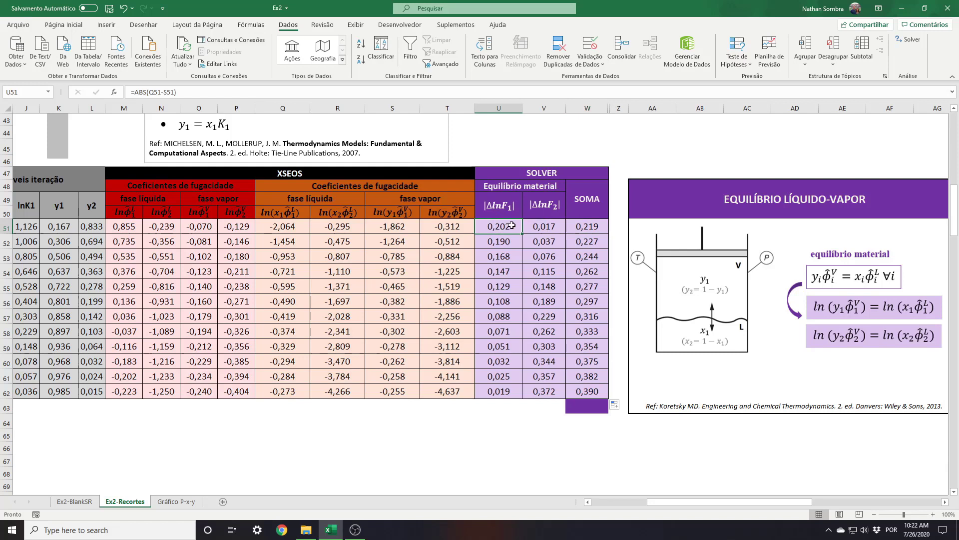
left_click(545, 225)
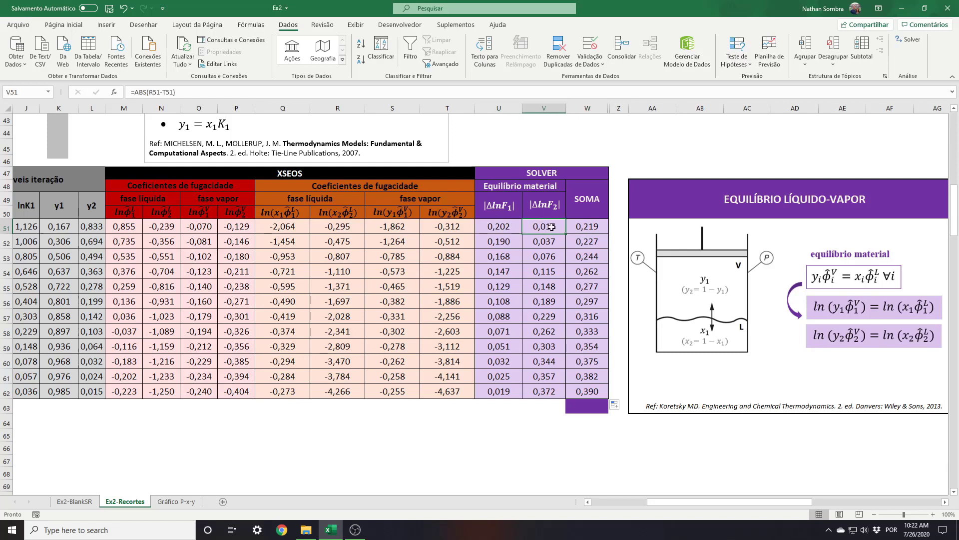
Open Solver and set it to minimise the objective cell W51.
left_click(594, 227)
left_click(910, 39)
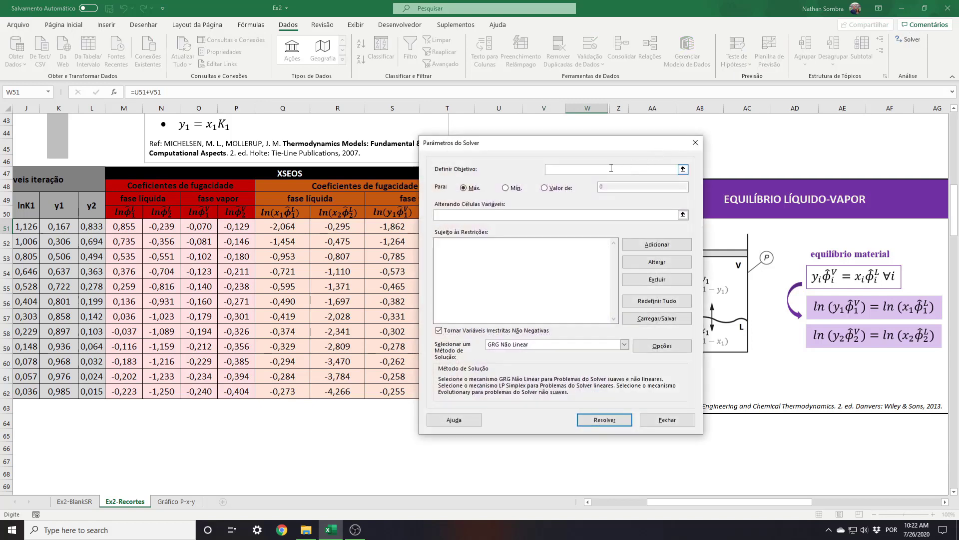
left_click(683, 169)
left_click(588, 226)
key("Return")
left_click(506, 188)
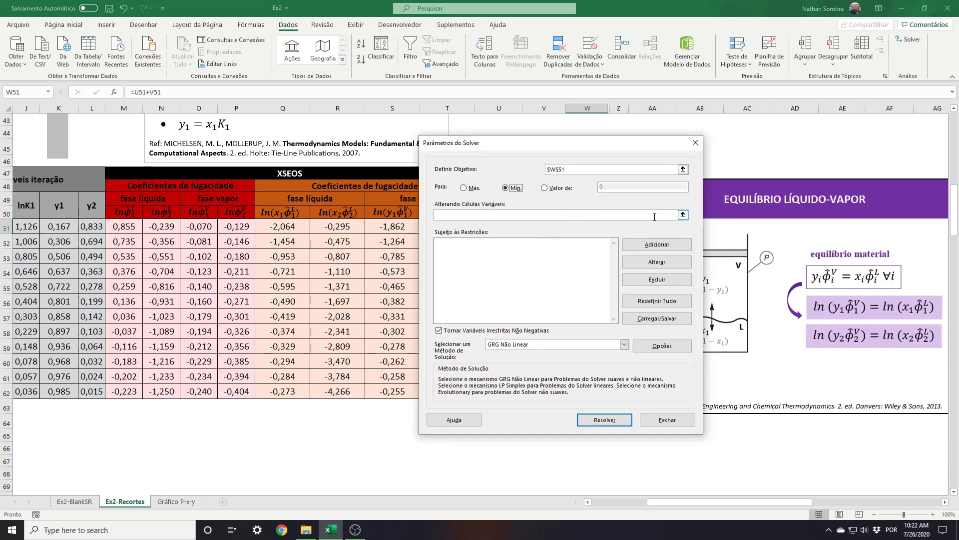
Set I51 and K51 as the variable cells, and solve with GRG Não Linear, keeping the Solver solution.
left_click(683, 215)
left_click(632, 500)
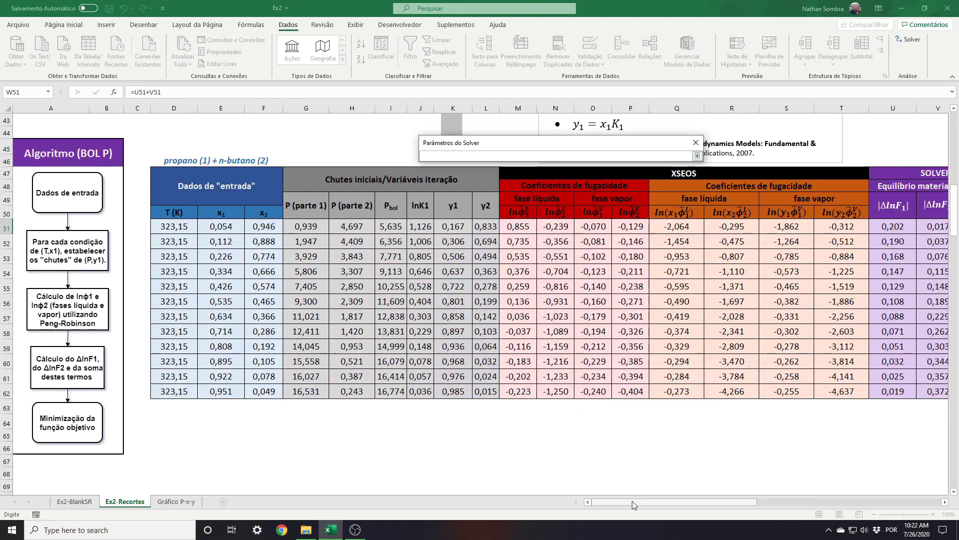
left_click(398, 229)
left_click(459, 227, "ctrl")
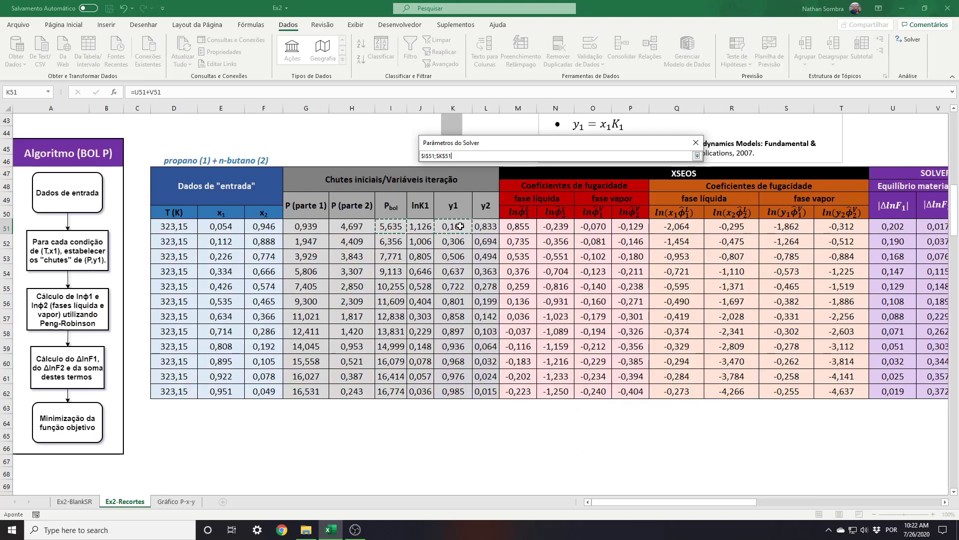
key("Return")
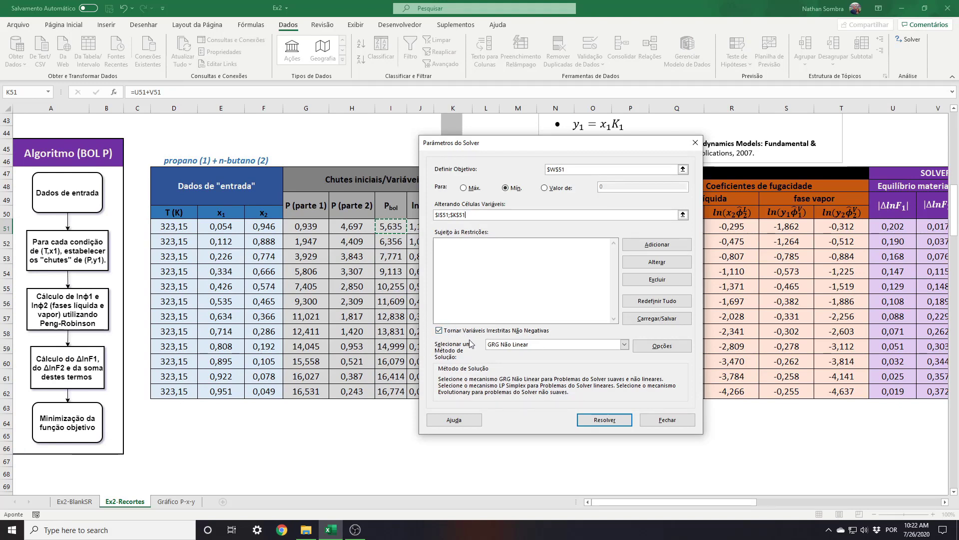
left_click(605, 419)
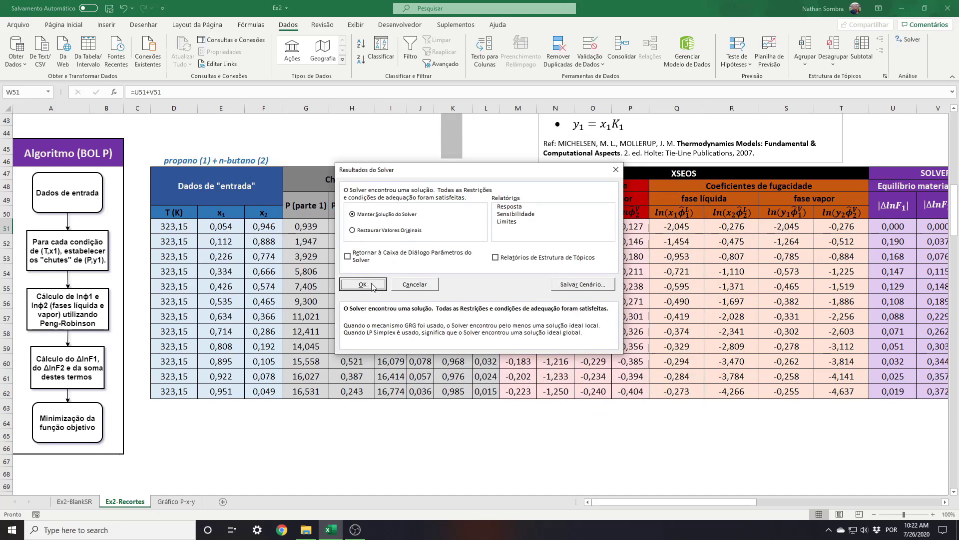
left_click(363, 285)
Examine the solved Pbol and y1 values in row 51 and the SOMA values from W51 down to W62.
left_click_drag(676, 502, 715, 502)
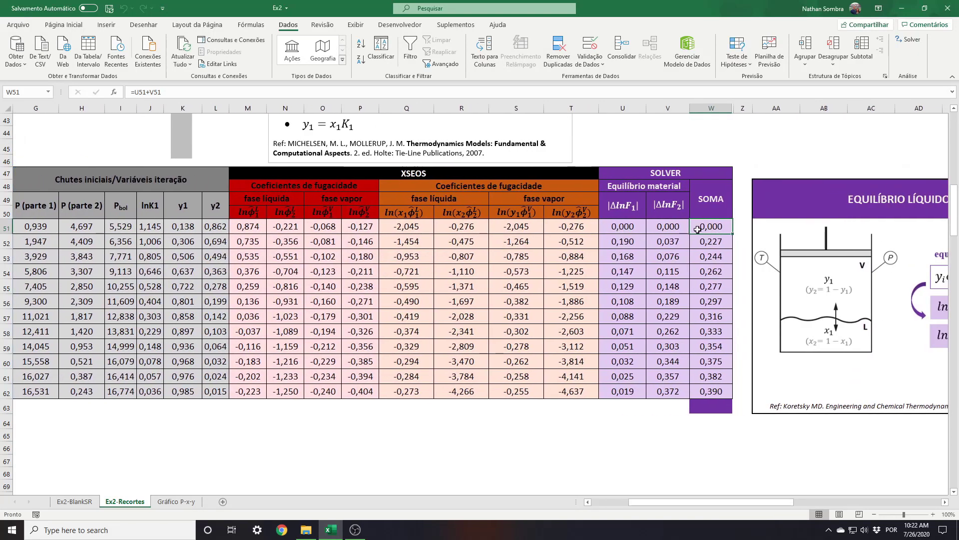
left_click(125, 229)
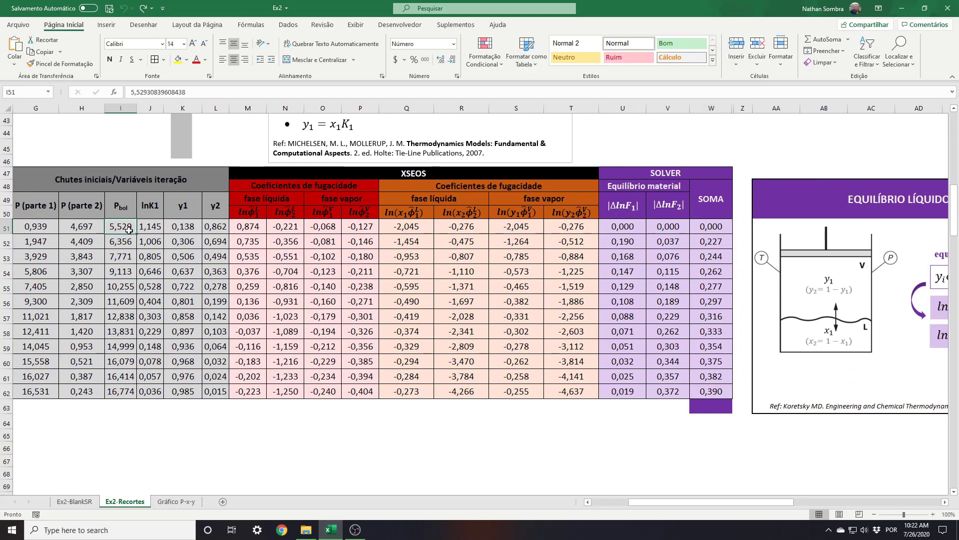
left_click(187, 227, "ctrl")
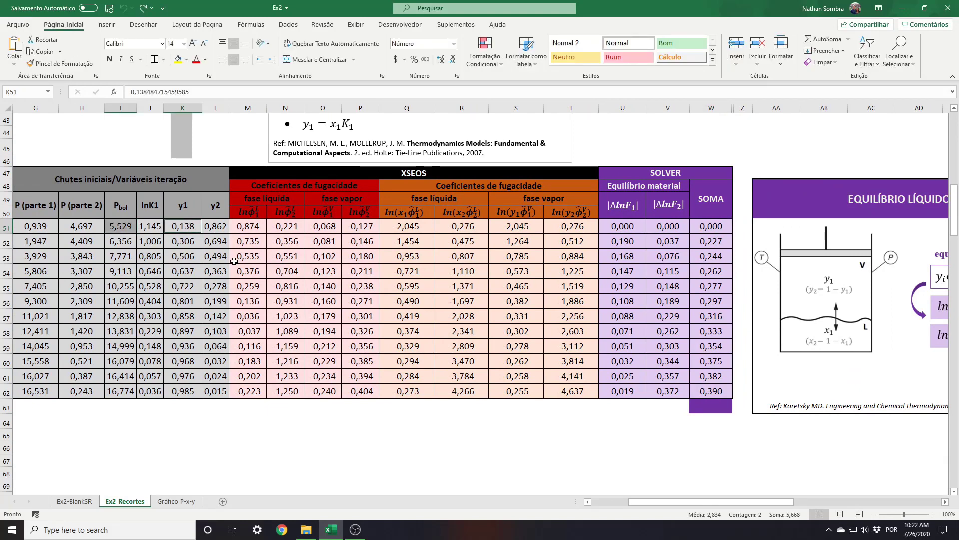
left_click(716, 231)
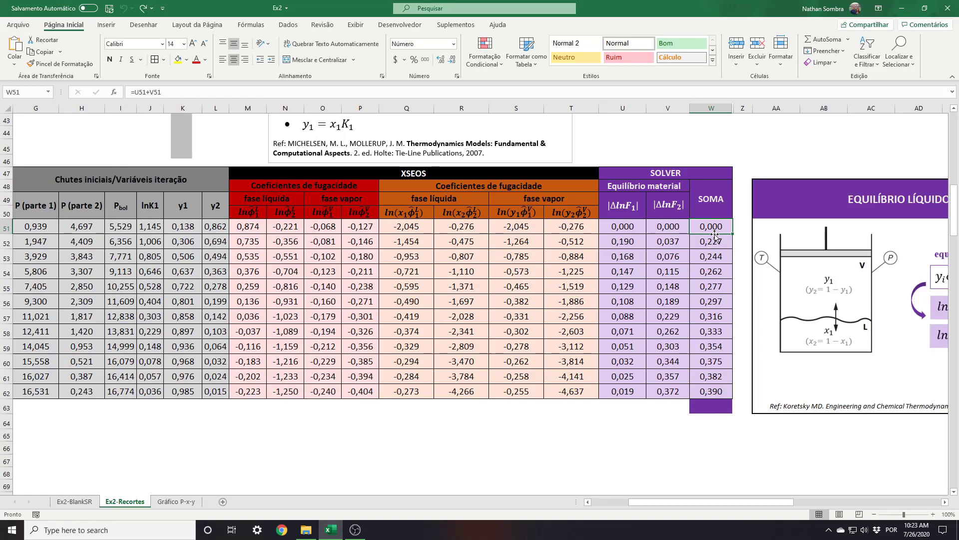
left_click(716, 241)
left_click(716, 256)
left_click(716, 271)
left_click(715, 286)
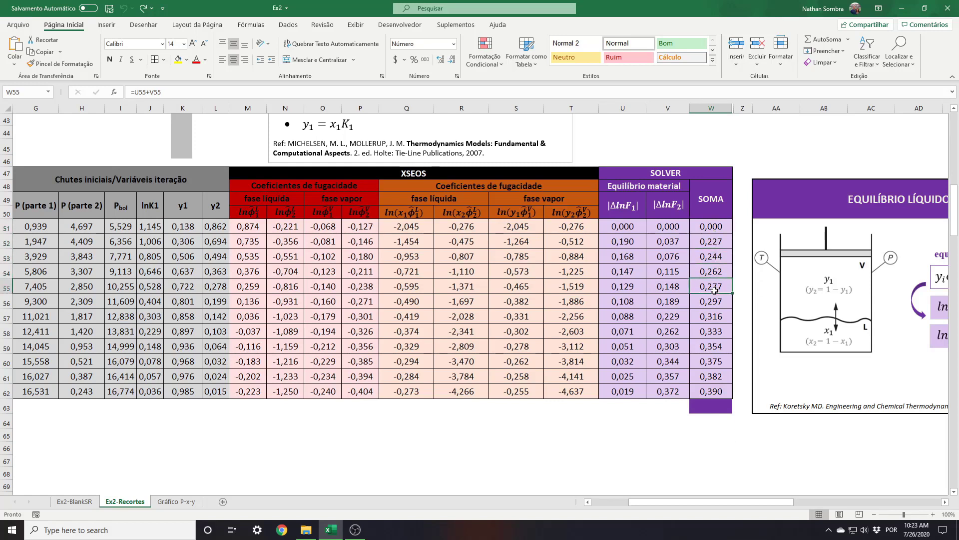
left_click(715, 301)
left_click(715, 310)
left_click(715, 347)
left_click(714, 391)
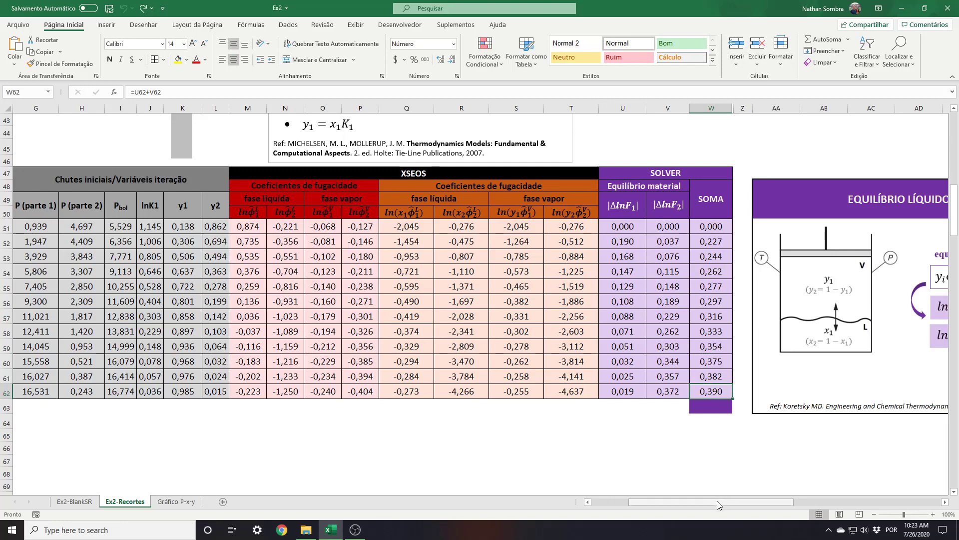
Redo the last undone action to bring back the objective function formula box in the equilibrium diagram.
left_click_drag(719, 502, 736, 502)
key("ctrl+y")
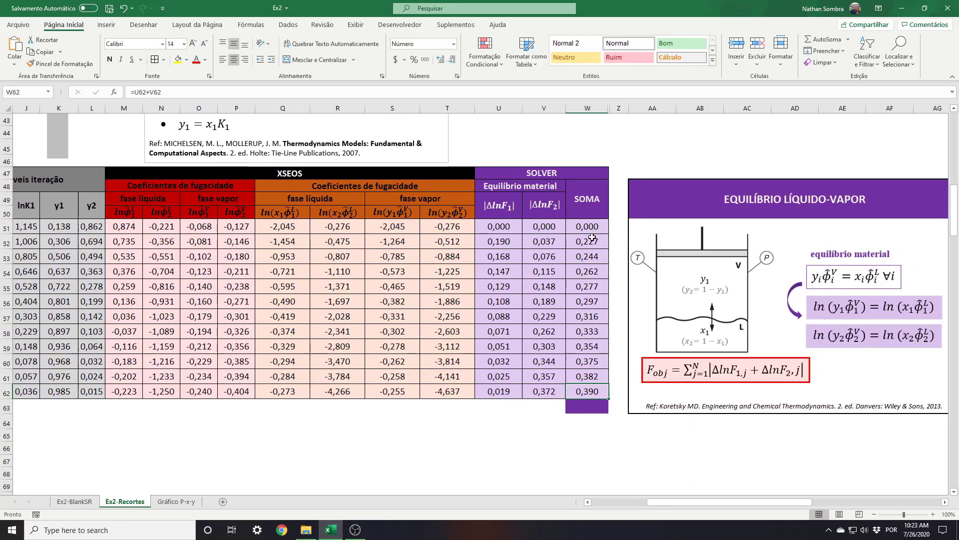
Total the SOMA column in W63 with the formula =SOMA(W51:W62).
left_click(588, 407)
type("=")
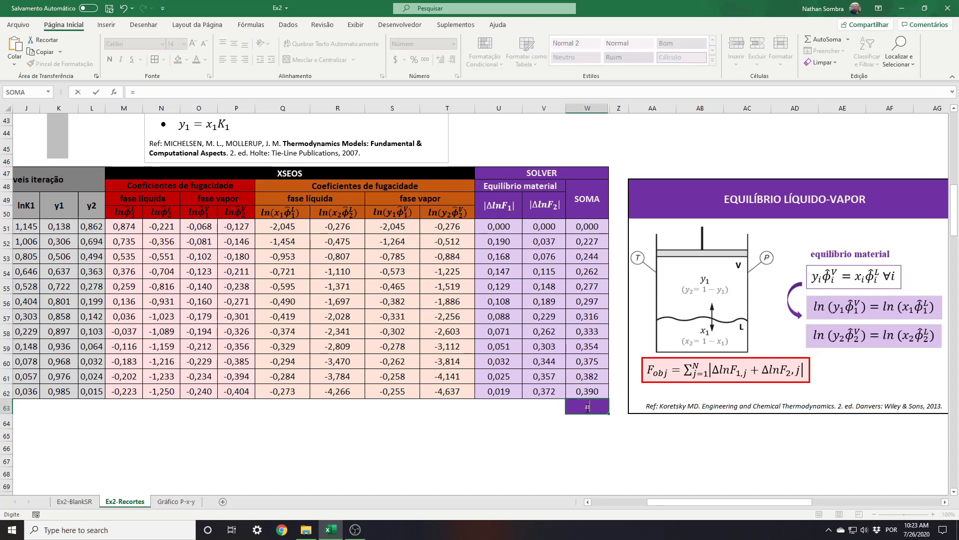
type("soma(")
left_click_drag(586, 228, 589, 392)
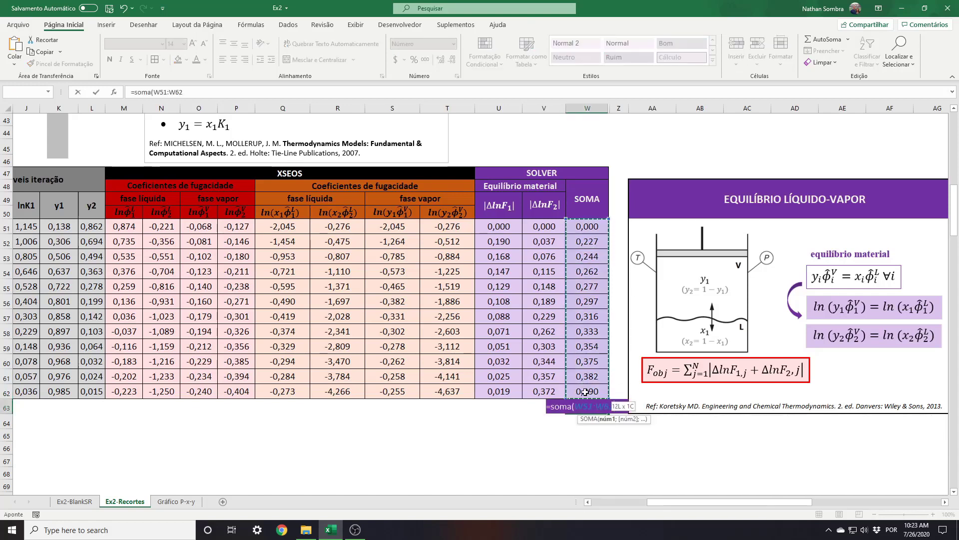
key("Return")
left_click(595, 408)
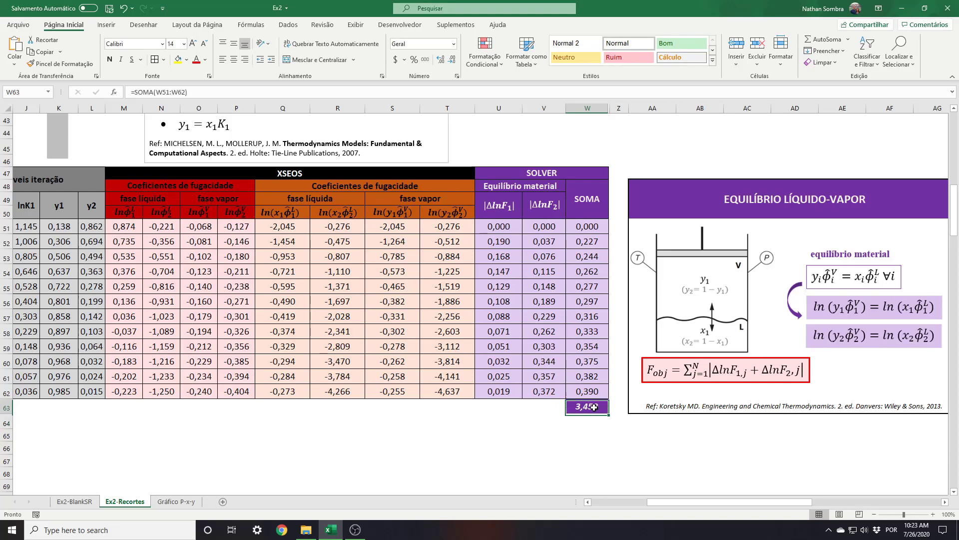
Review the Pbol and y1 columns, the equilibrium difference columns and the total in W63.
left_click_drag(679, 501, 615, 507)
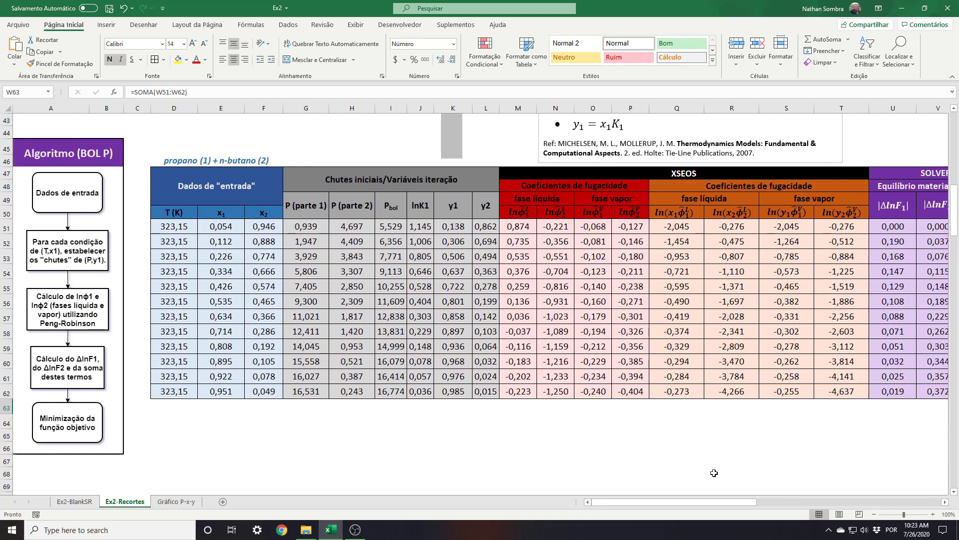
scroll(714, 473, "right", 5)
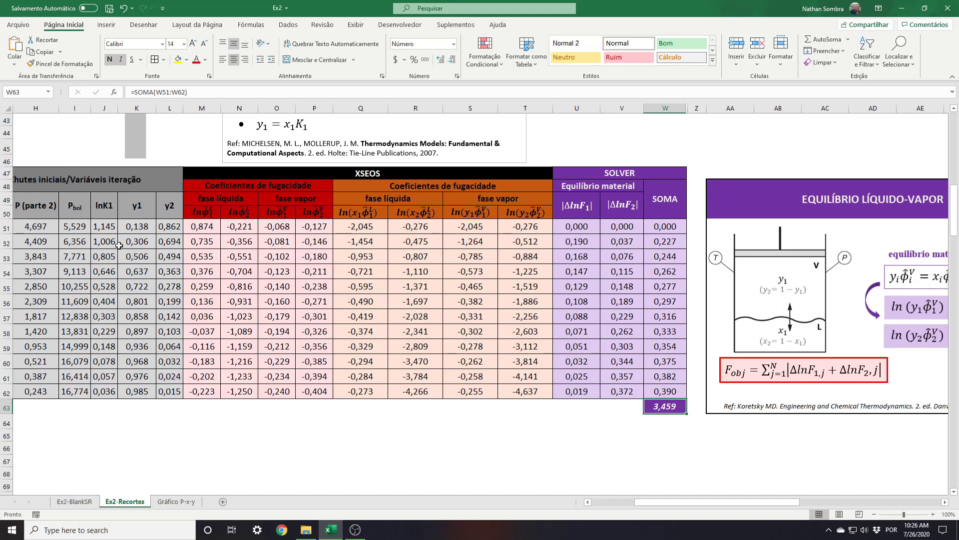
left_click_drag(69, 228, 69, 394)
left_click_drag(135, 225, 137, 392)
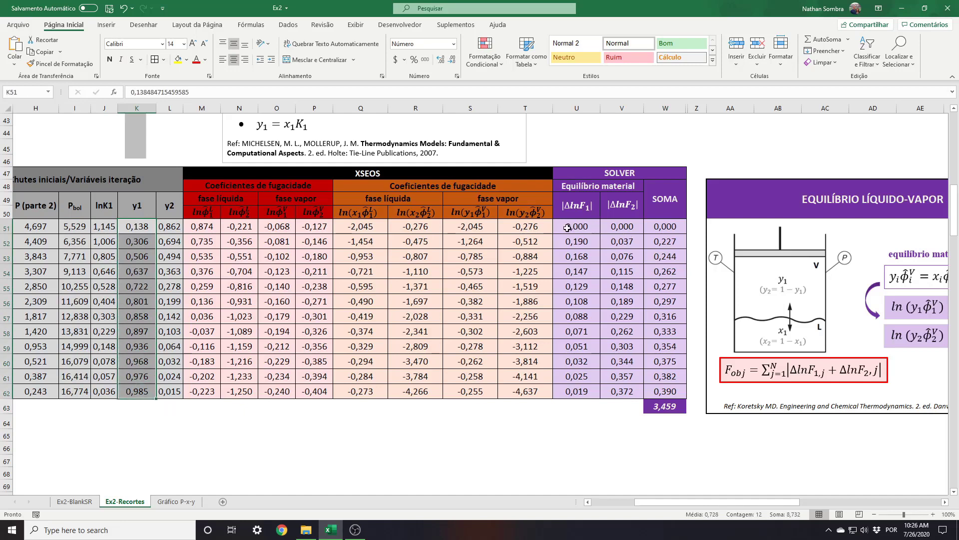
left_click_drag(623, 226, 579, 287)
left_click(665, 404)
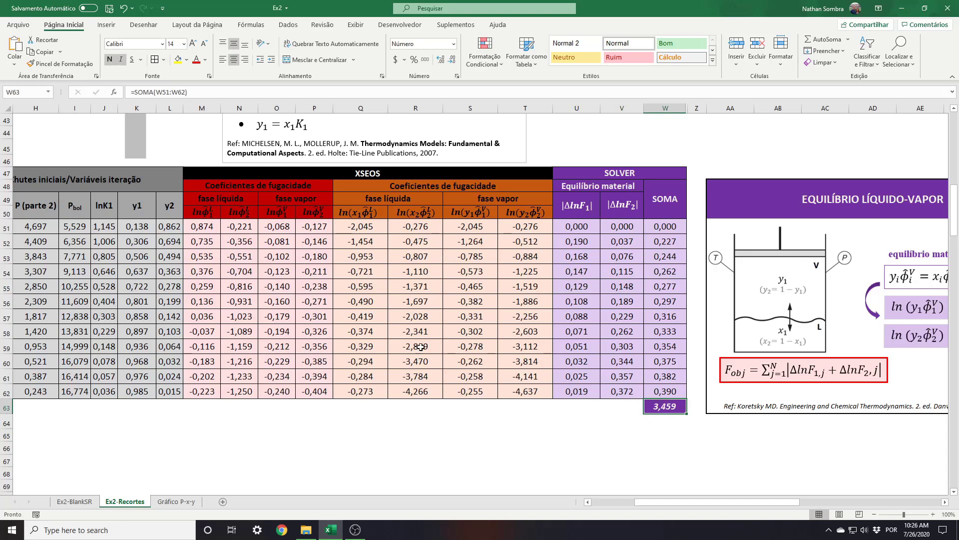
left_click(76, 227)
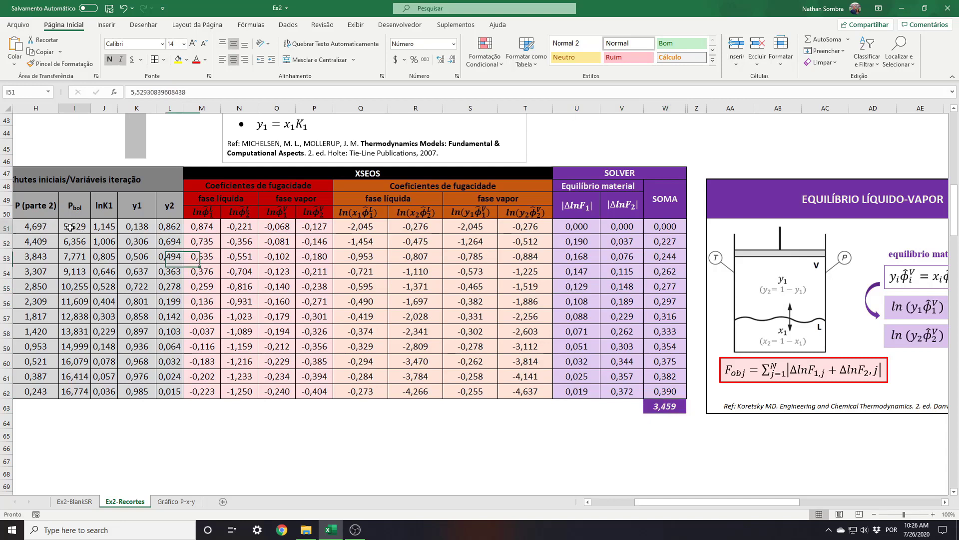
left_click(131, 227)
left_click(80, 227)
Restore the initial-guess formulas in I51 and K51 by filling them up from I52 and K52.
left_click(80, 240)
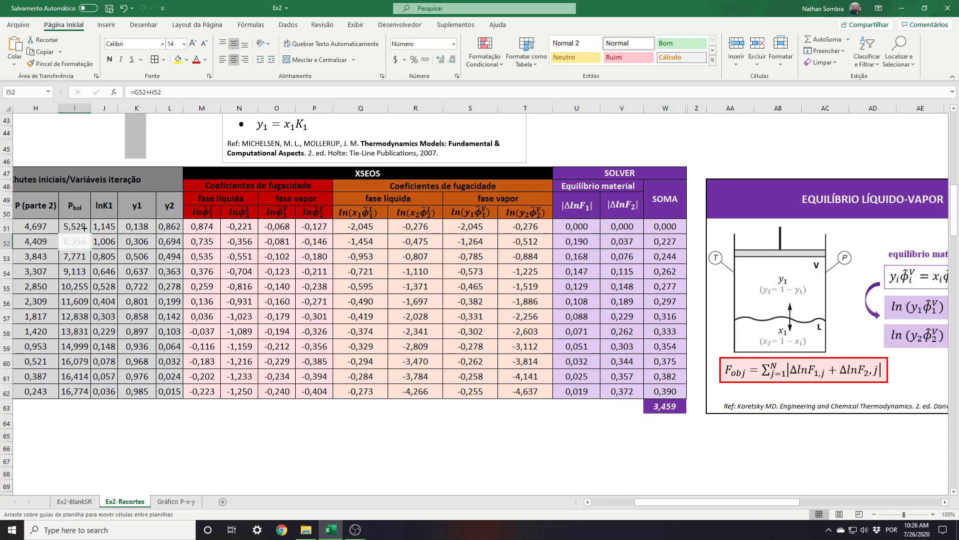
left_click_drag(90, 248, 89, 230)
left_click(148, 245)
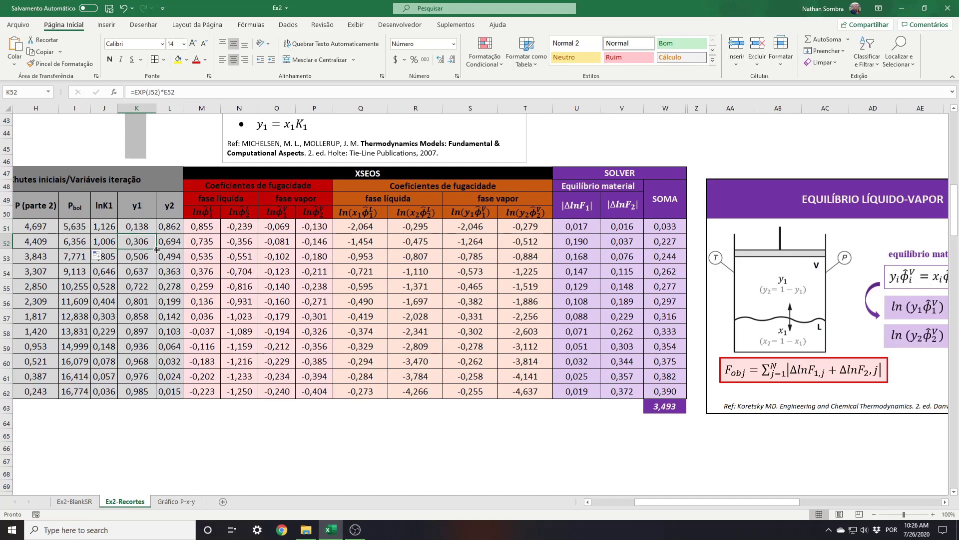
left_click_drag(157, 249, 153, 228)
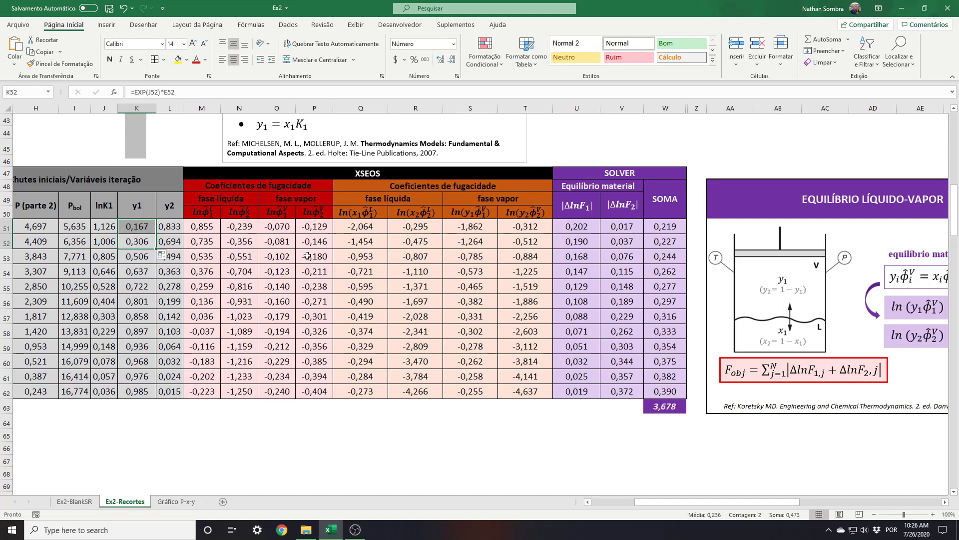
Set Solver to minimise the SOMA total in cell W63.
left_click(670, 405)
left_click(286, 26)
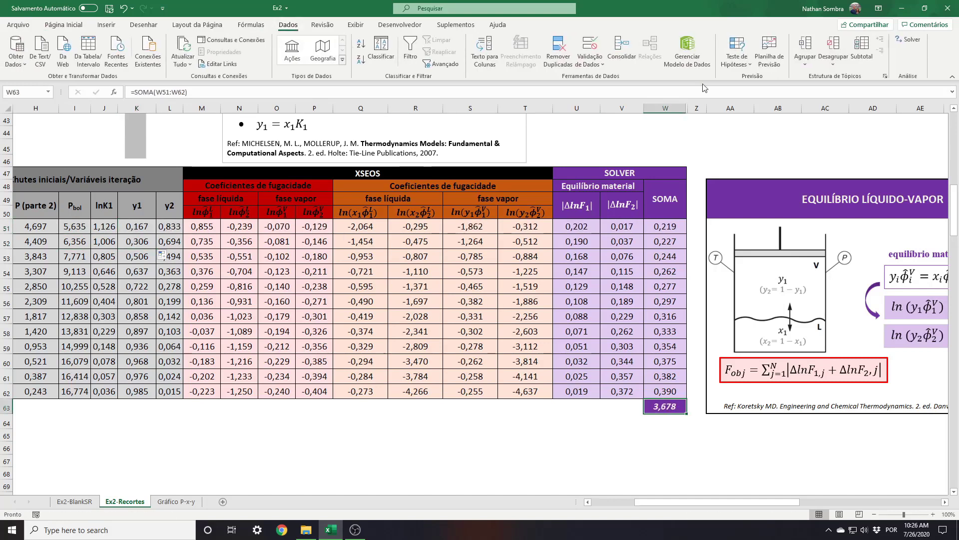
left_click(908, 39)
left_click_drag(665, 227, 677, 360)
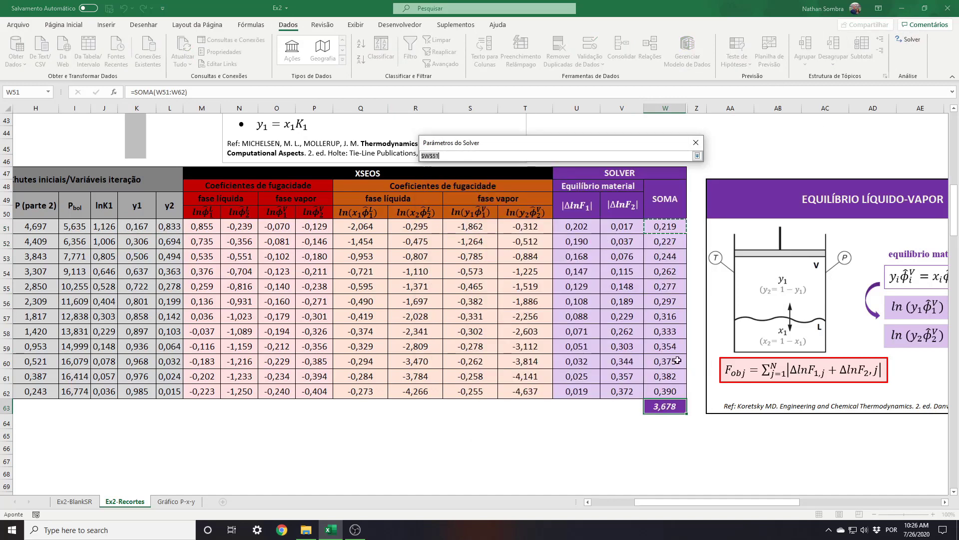
left_click(666, 404)
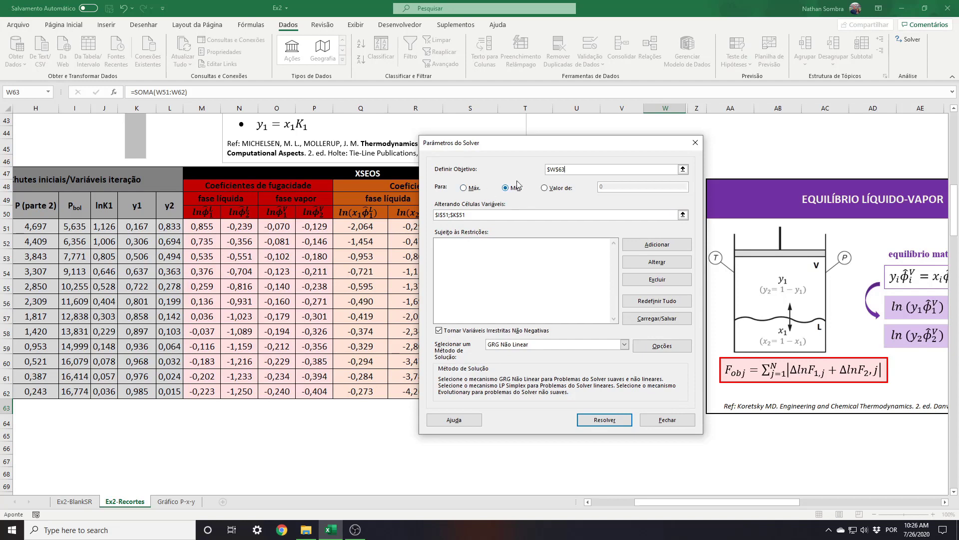
Set the Solver variable cells to I51:I62 and K51:K62, solve the problem and keep the solution.
left_click(683, 215)
left_click_drag(84, 229, 80, 392)
left_click_drag(136, 228, 143, 390)
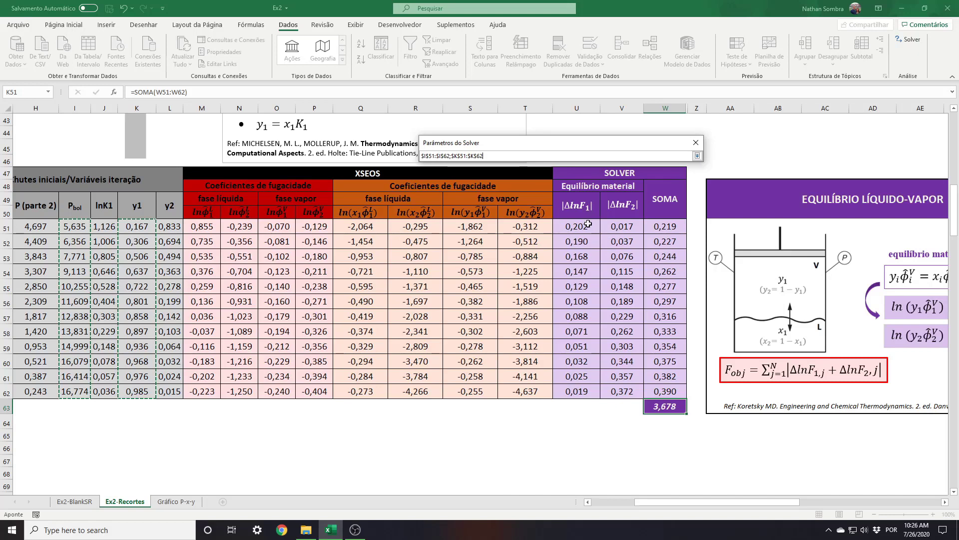
key("Return")
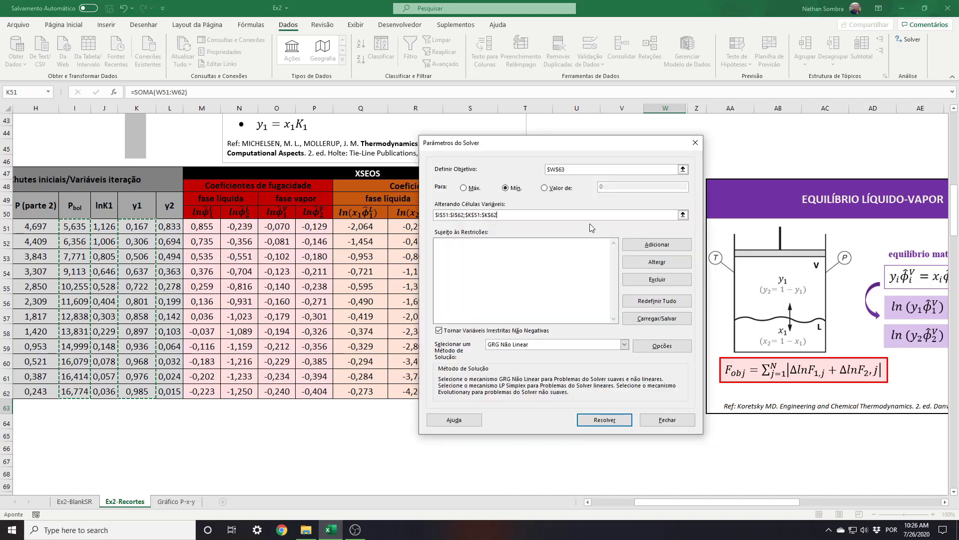
left_click(600, 416)
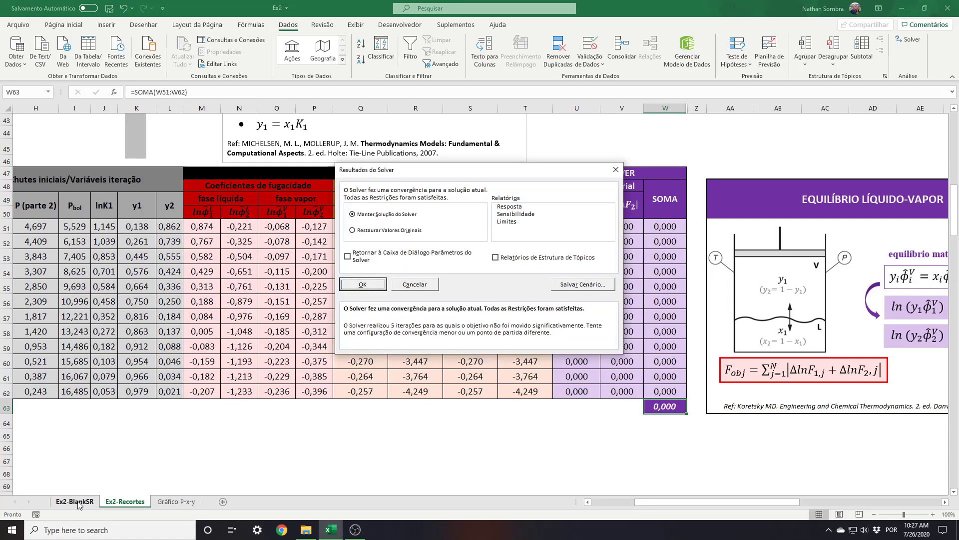
left_click(365, 286)
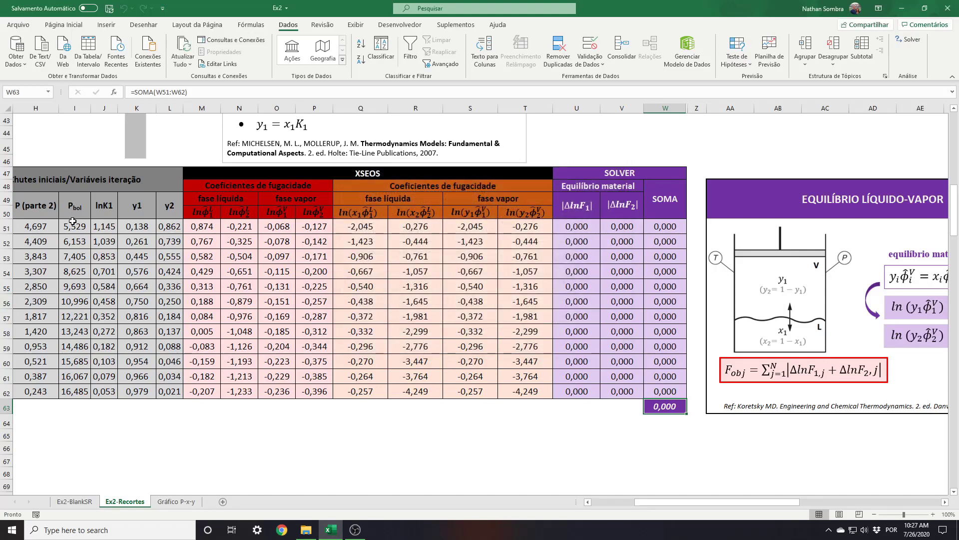
Check the solved Pbol and y1 columns, format the SOMA values W51:W62 as Texto and the total in W63 as Científico.
left_click_drag(72, 221, 75, 393)
left_click_drag(137, 227, 138, 392)
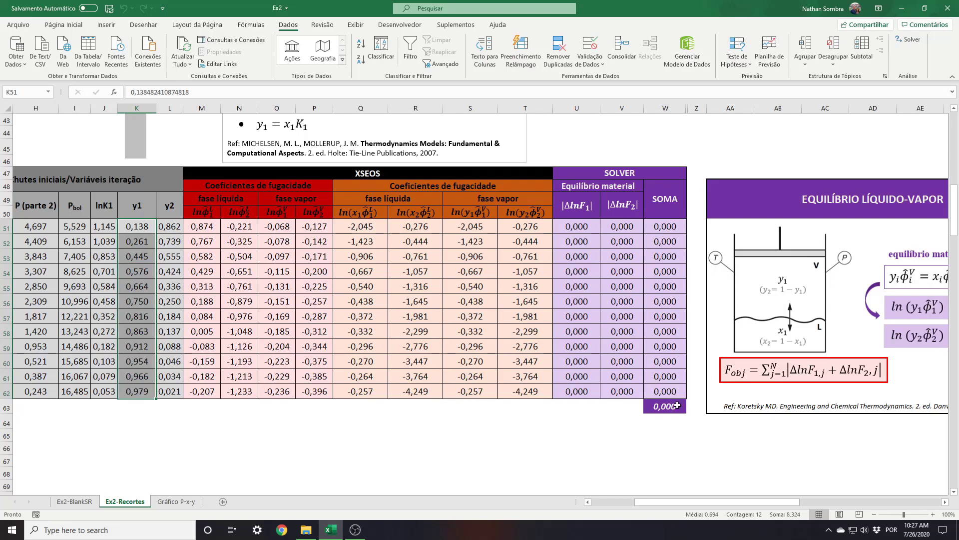
left_click_drag(667, 228, 667, 407)
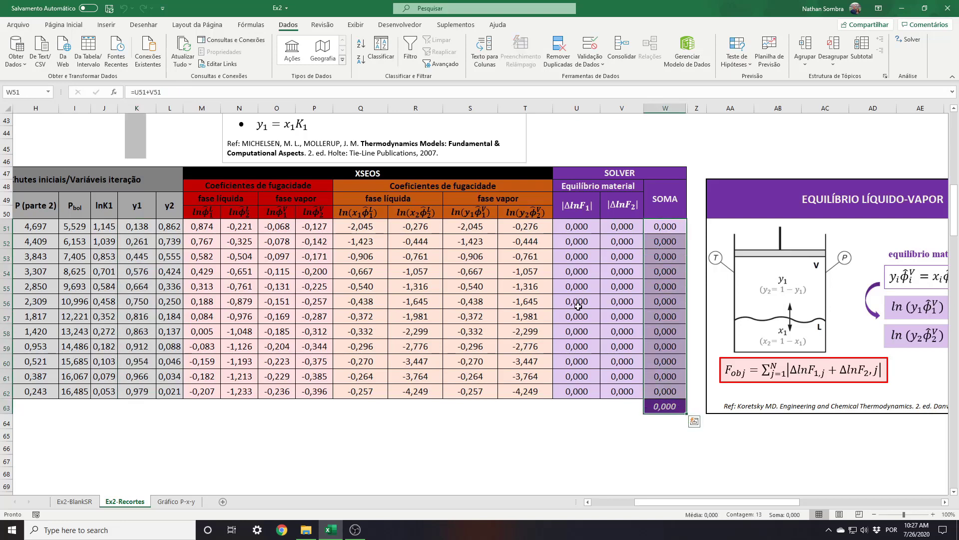
left_click(64, 25)
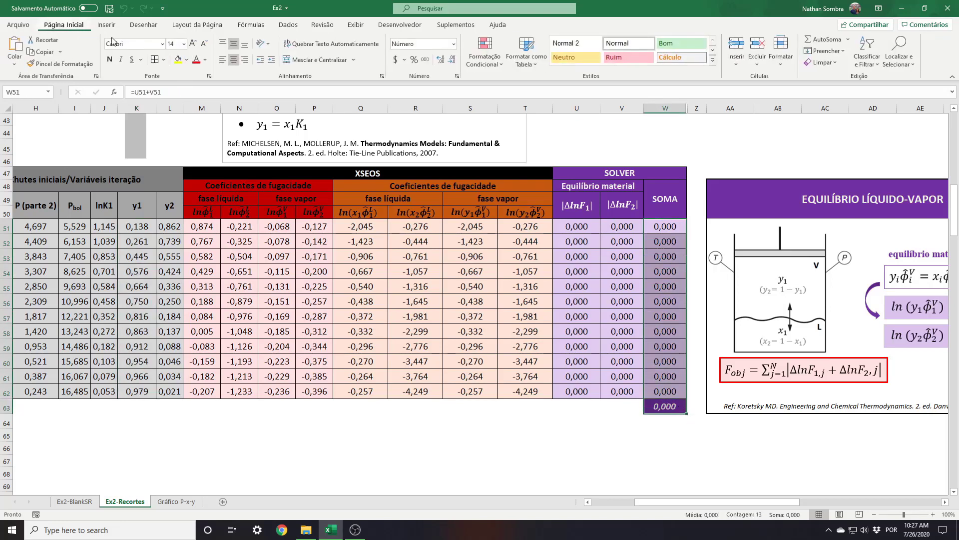
left_click(454, 44)
left_click(432, 302)
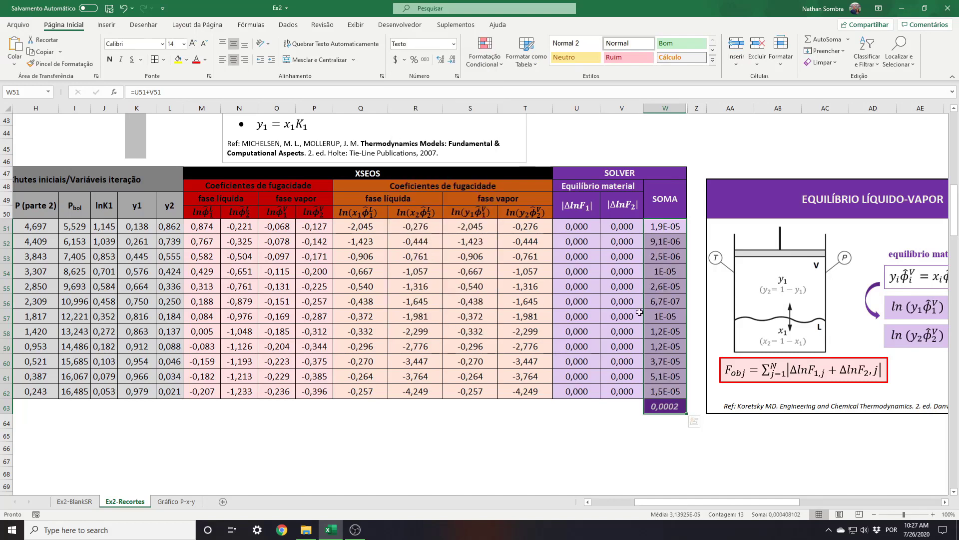
left_click(673, 412)
left_click(454, 44)
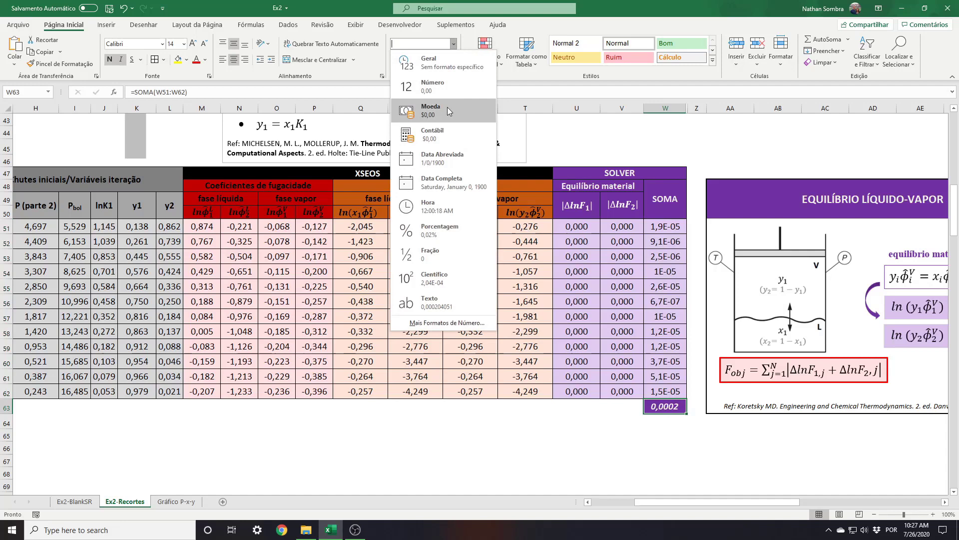
left_click(459, 279)
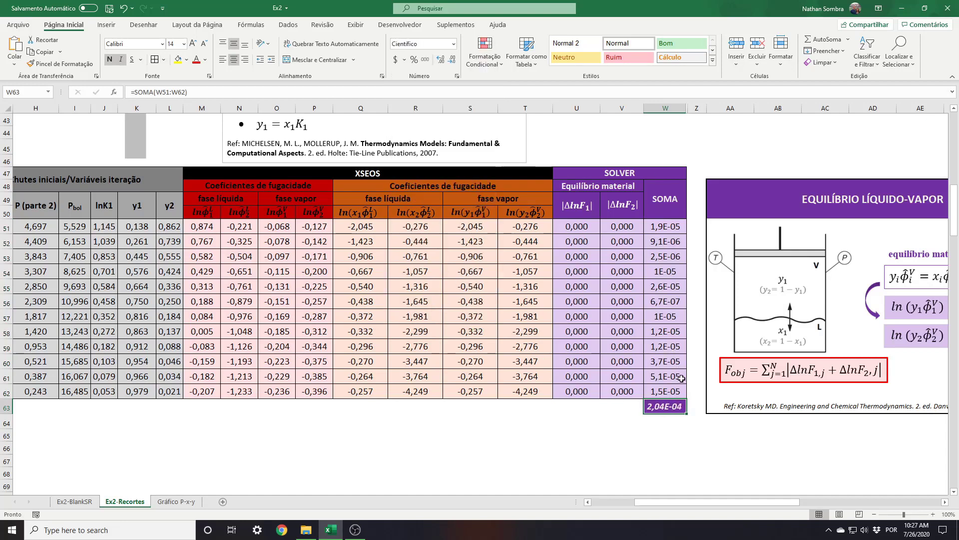
Review the solved Pbol and y1 columns alongside the x1 input compositions.
left_click_drag(74, 228, 75, 392)
left_click_drag(137, 227, 144, 392)
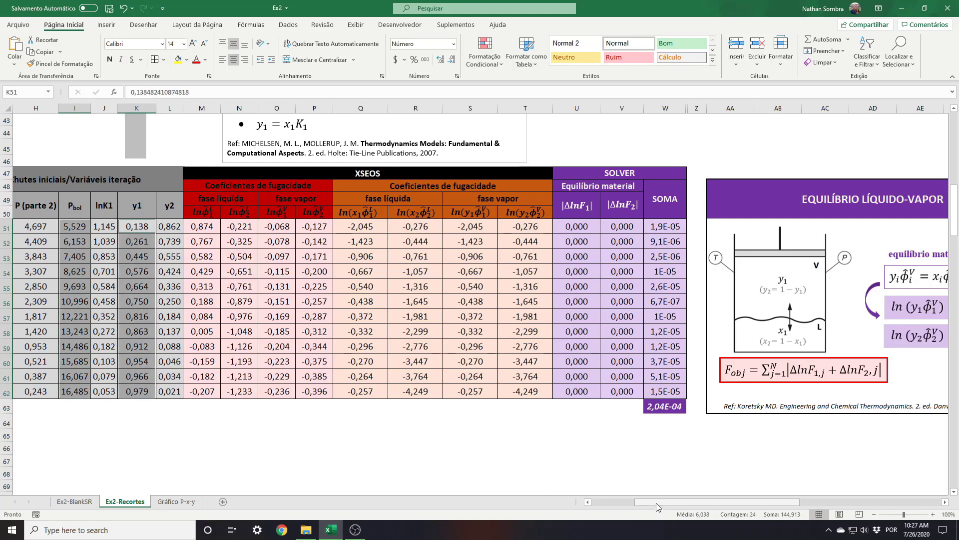
left_click_drag(656, 503, 616, 501)
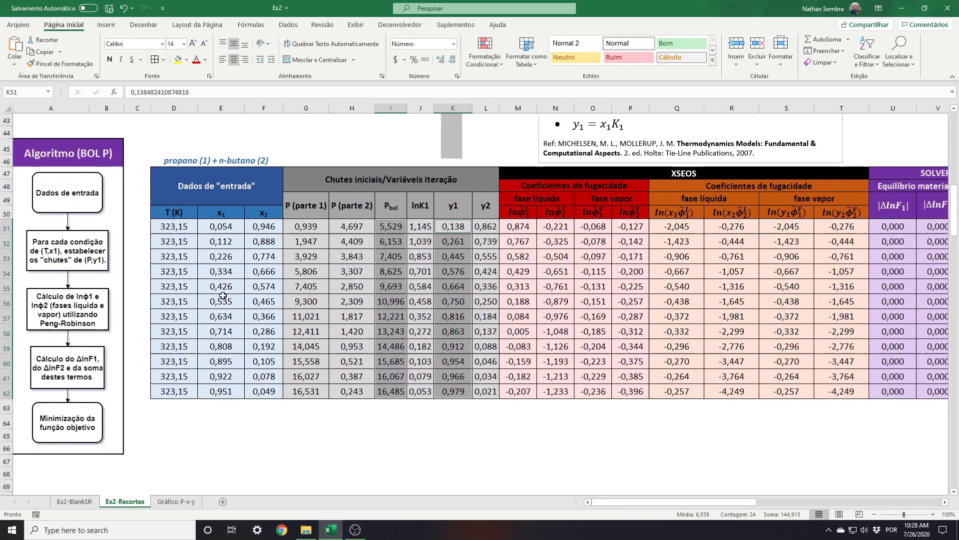
left_click_drag(391, 227, 392, 392)
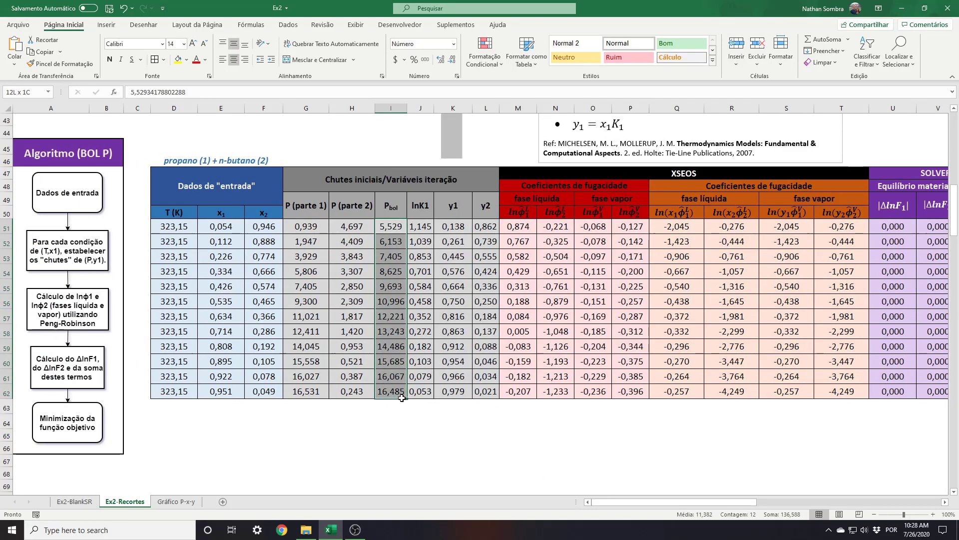
left_click_drag(221, 226, 222, 392)
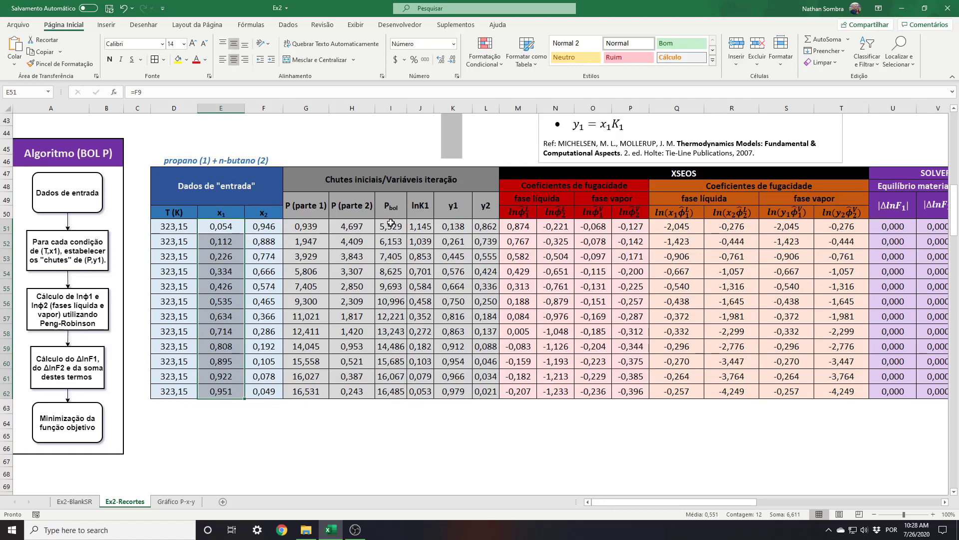
left_click_drag(391, 226, 391, 407)
left_click_drag(455, 226, 454, 406)
Compare the calculated Peng-Robinson curves in the Gráfico P-x-y sheet with the experimental data in Ex2-Recortes.
left_click(177, 501)
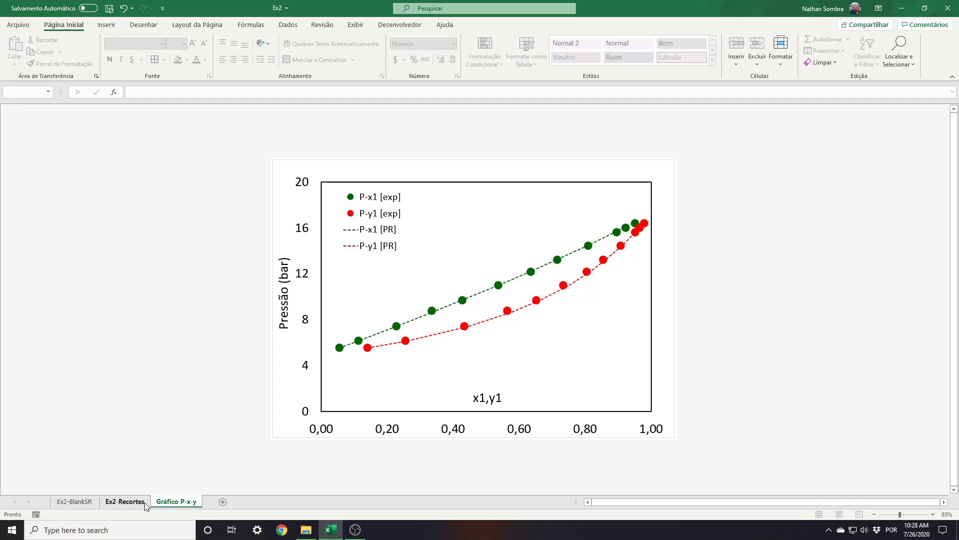
left_click(125, 501)
scroll(445, 329, "up", 10)
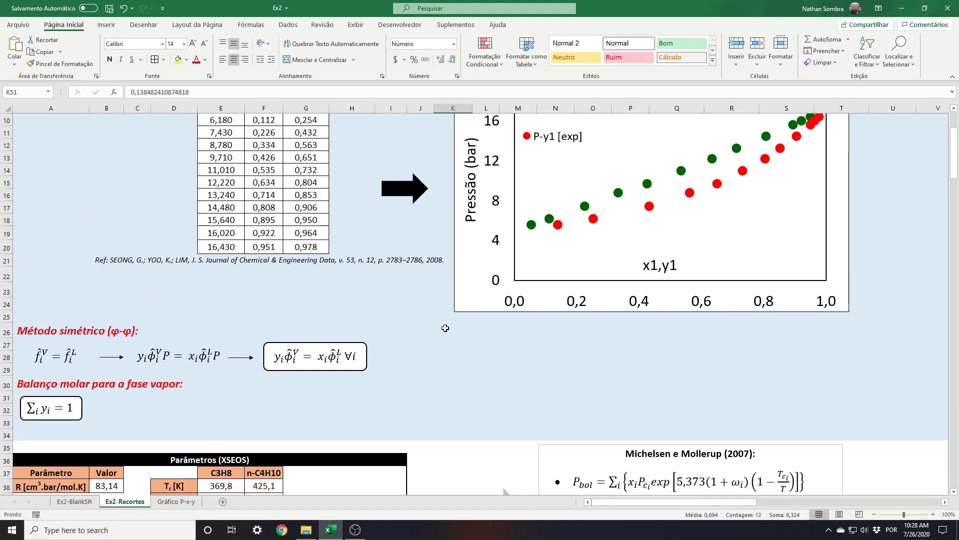
left_click(177, 501)
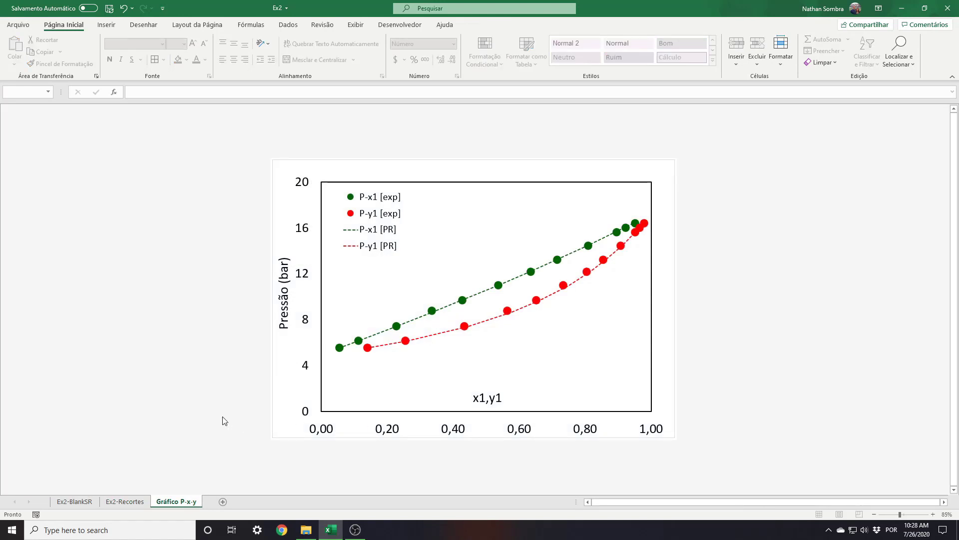
left_click(125, 501)
Unhide the Análise estatística columns X and Y between columns W and Z on Ex2-Recortes.
scroll(453, 492, "down", 5)
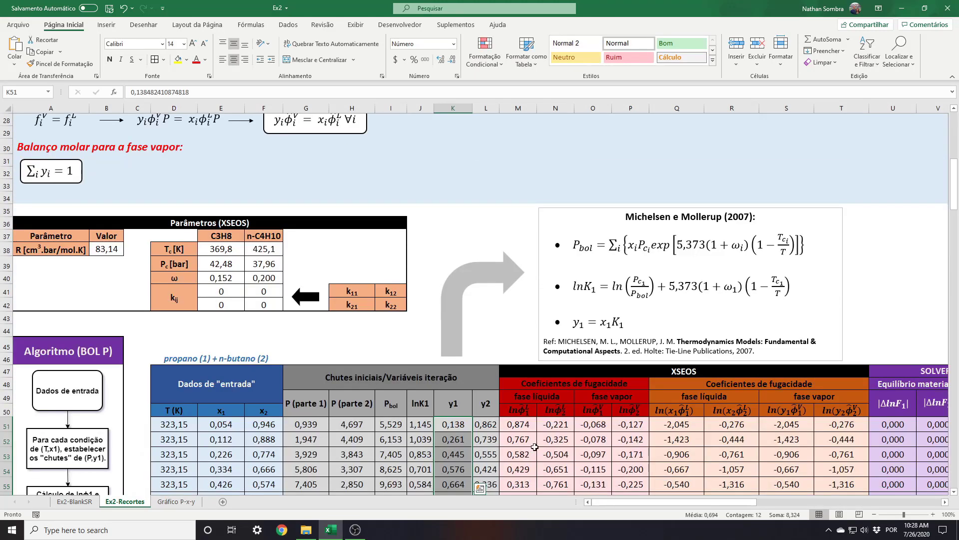
scroll(534, 447, "down", 5)
left_click_drag(610, 503, 649, 503)
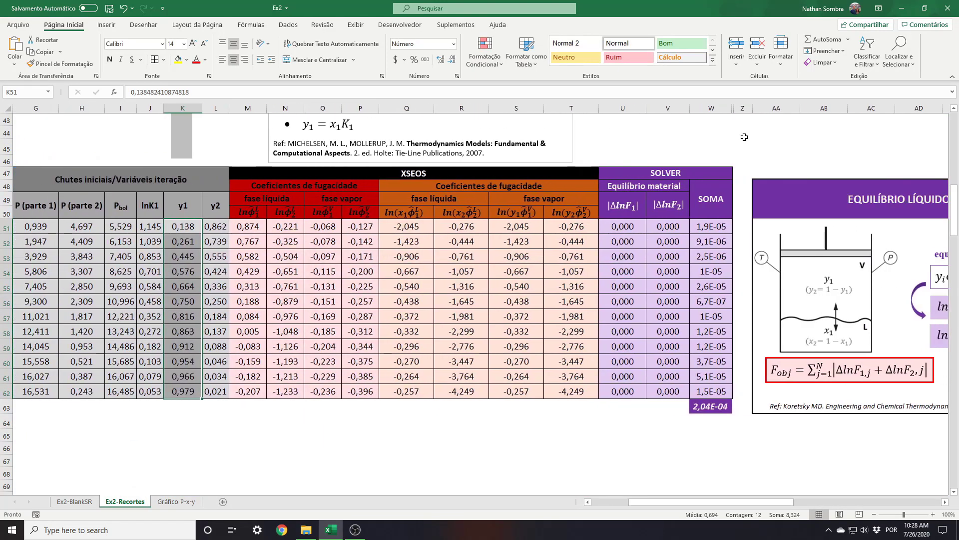
left_click_drag(744, 108, 731, 108)
right_click(730, 108)
left_click(762, 282)
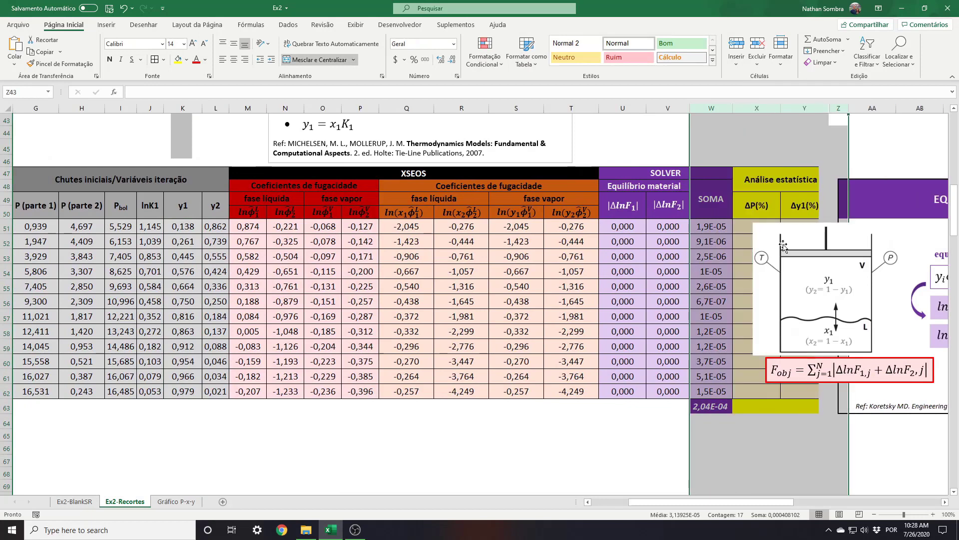
Calculate the first ΔP(%) relative deviation in X51 with =ABS(I51-E9)/E9, using the experimental pressure.
left_click(762, 227)
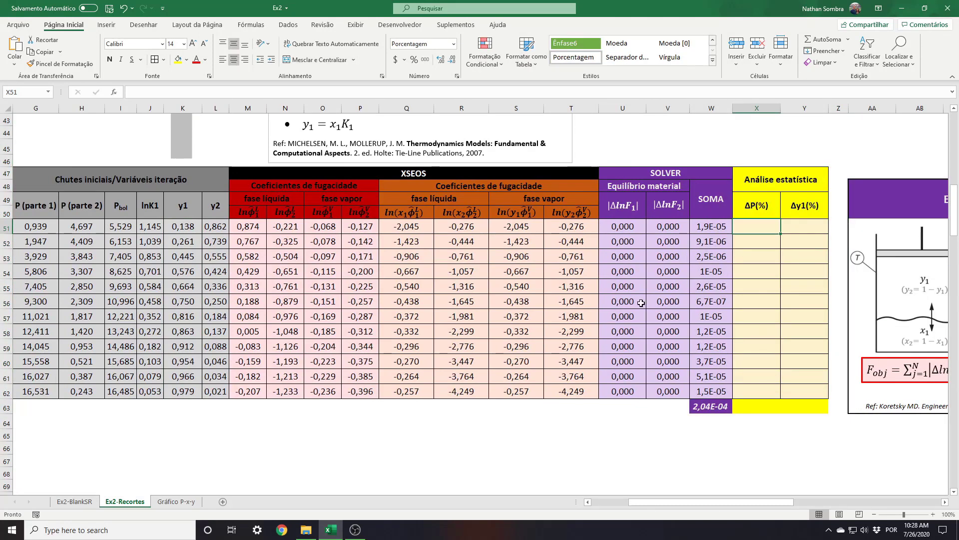
type("=abs(")
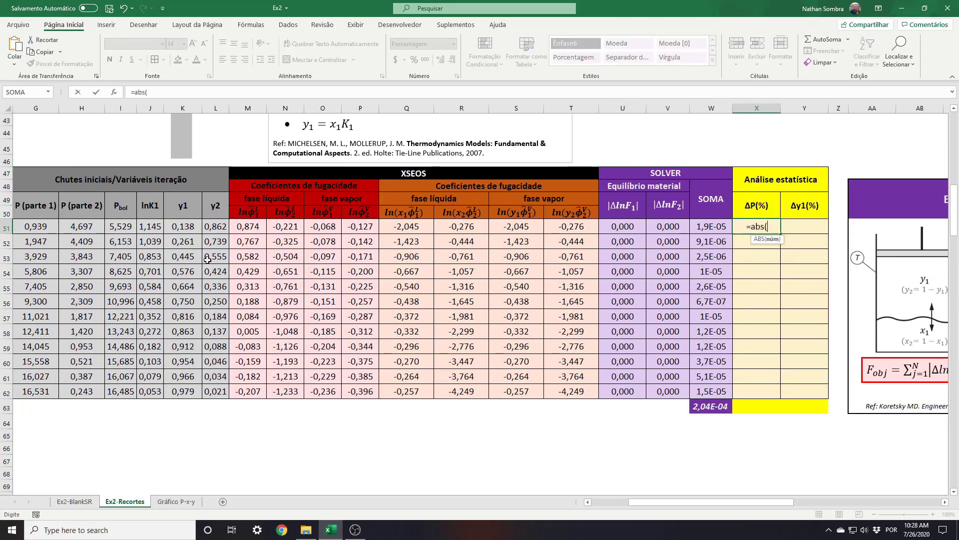
left_click(121, 226)
type("-")
scroll(123, 275, "up", 10)
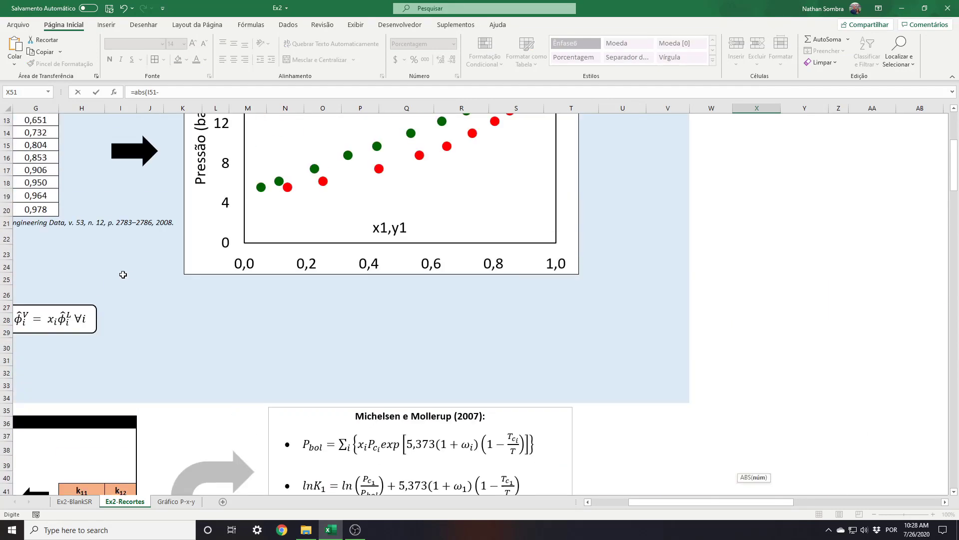
scroll(123, 274, "up", 4)
scroll(195, 252, "left", 3)
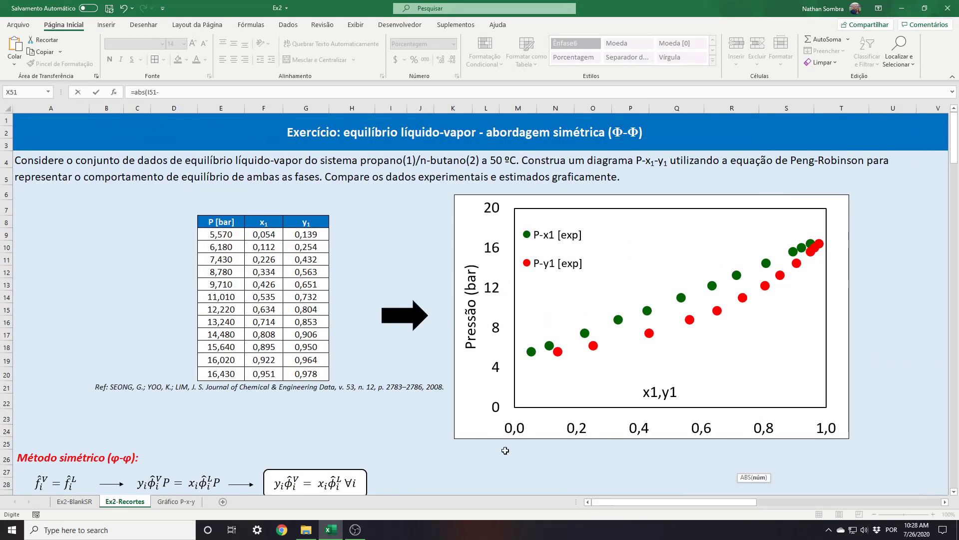
left_click(208, 236)
type(")/")
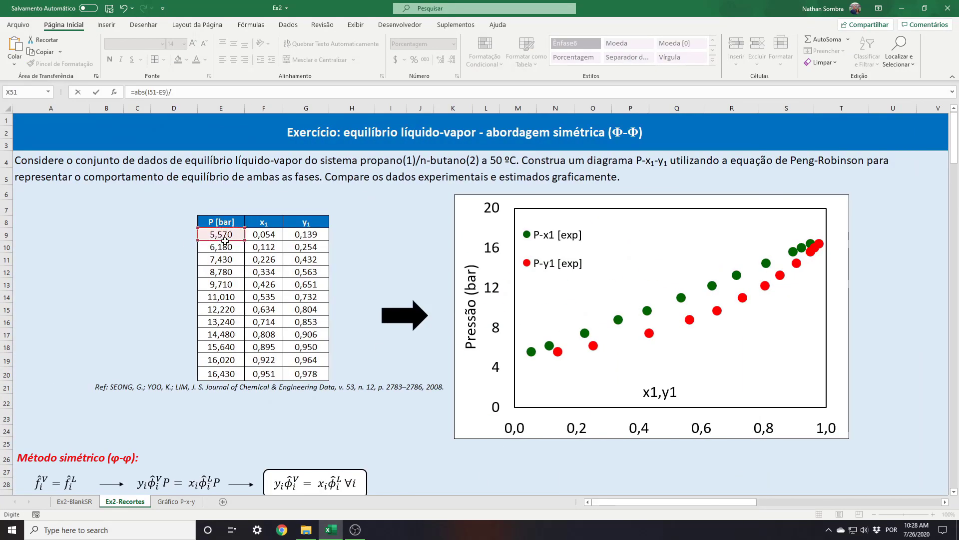
left_click(224, 235)
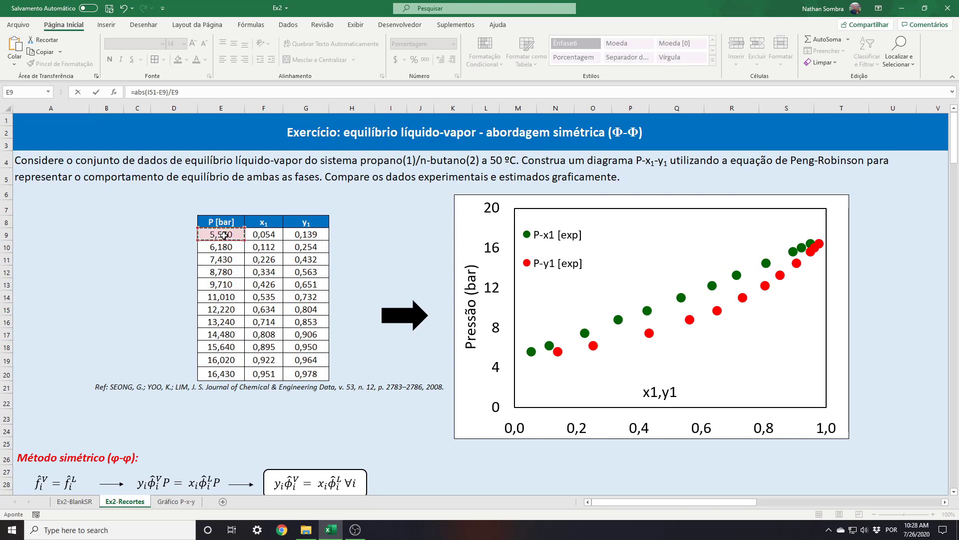
key("Return")
Fill the ΔP(%) formula down to X62 and average the column in X63 with =MÉDIA(X51:X62).
left_click_drag(674, 503, 723, 508)
left_click(664, 308)
scroll(665, 299, "down", 2)
left_click_drag(689, 233, 671, 392)
left_click(671, 407)
type("=média(")
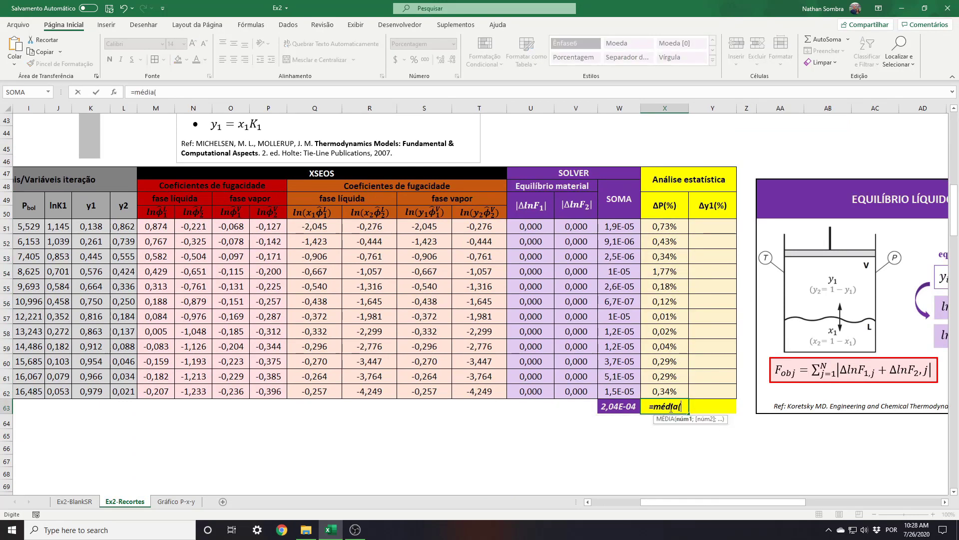
left_click_drag(670, 228, 670, 391)
key("ctrl+Return")
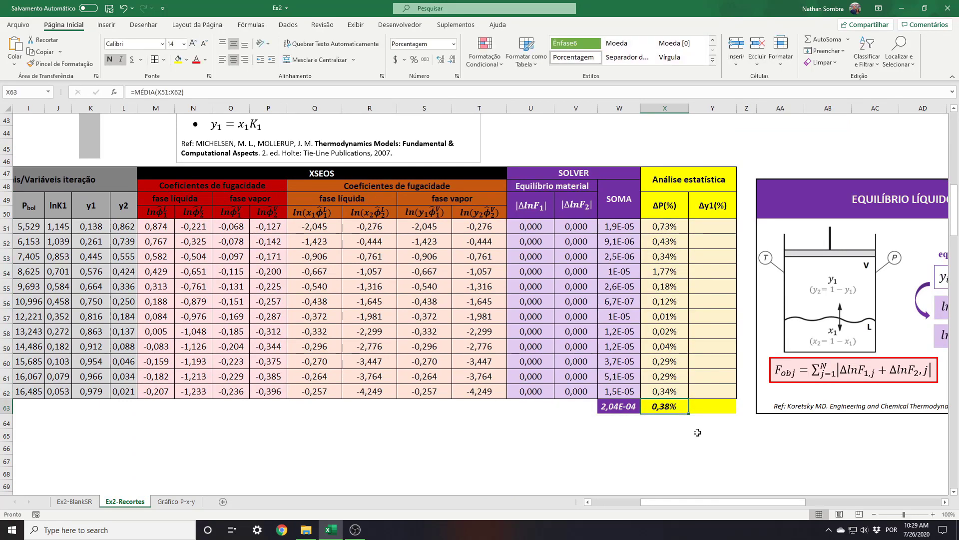
Calculate the first Δy1(%) relative deviation in Y51 with =ABS(K51-G9)/G9, using the experimental vapour composition.
left_click(714, 228)
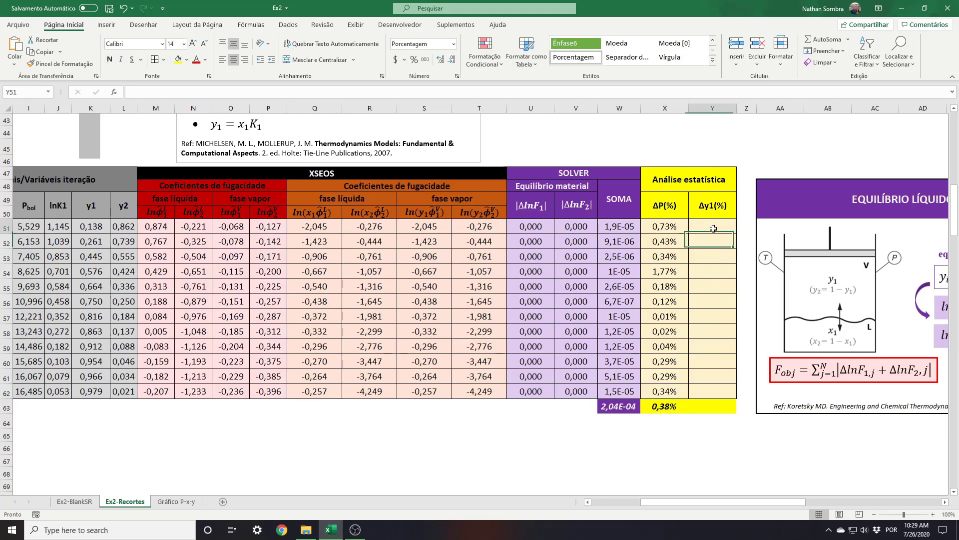
type("=abs(")
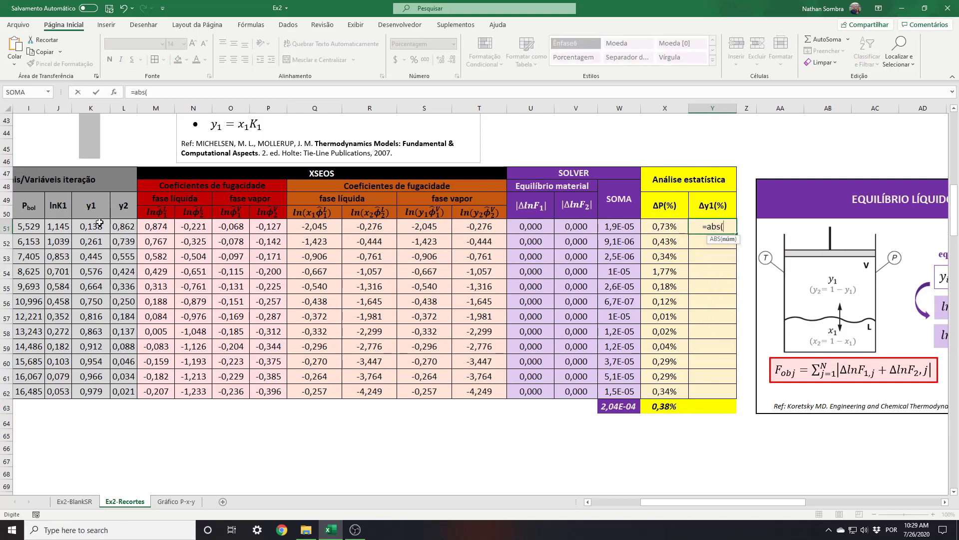
left_click(97, 226)
type("-")
scroll(207, 266, "up", 14)
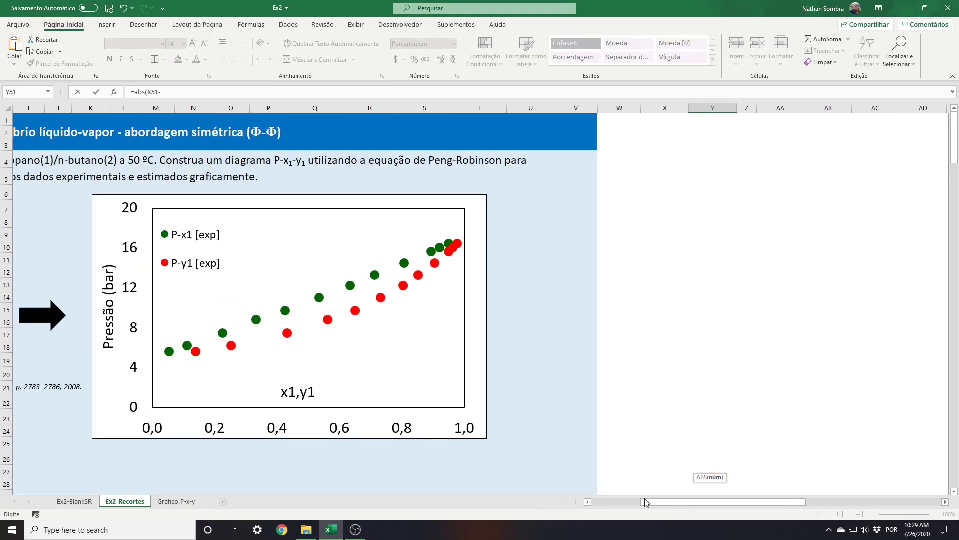
left_click_drag(647, 502, 572, 506)
left_click(306, 235)
type(")/")
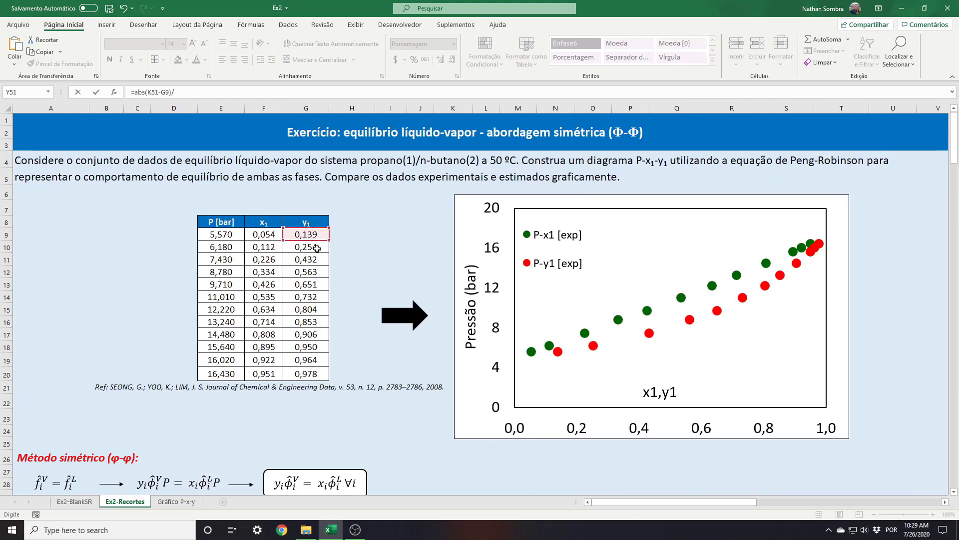
left_click(306, 234)
key("Return")
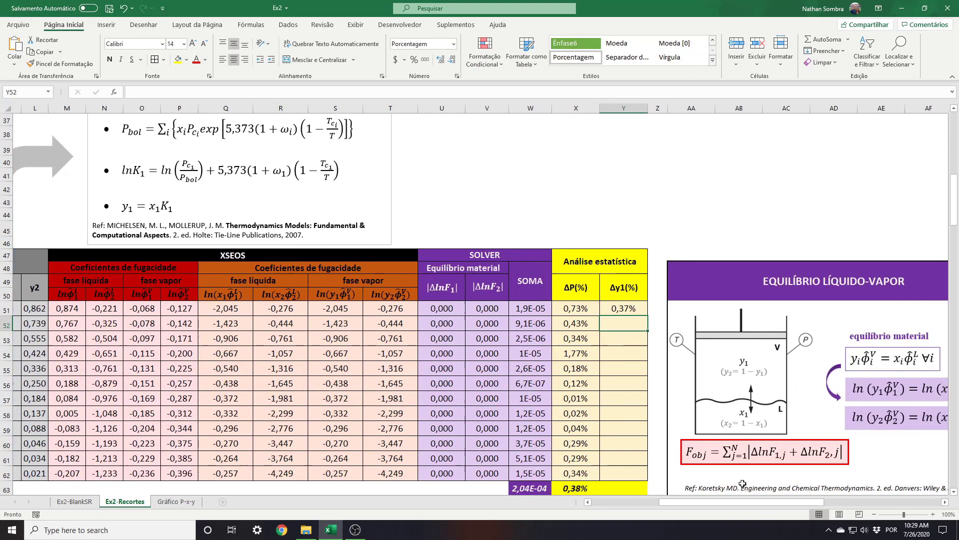
Fill the Δy1(%) formula from Y51 down to Y62 and put the column's average in Y63.
scroll(742, 484, "down", 2)
left_click_drag(650, 241, 624, 392)
left_click(623, 232)
left_click_drag(639, 234, 625, 395)
left_click(607, 432)
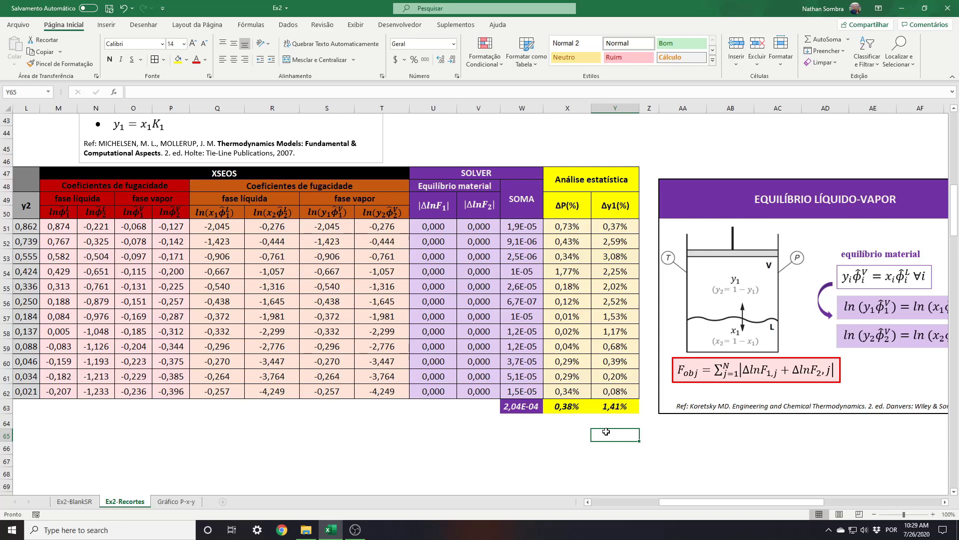
left_click(637, 502)
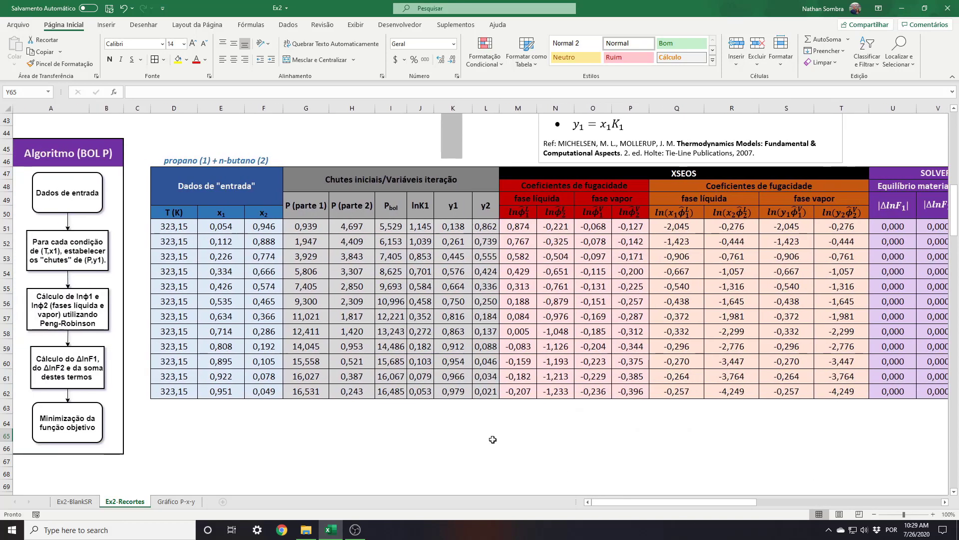
scroll(197, 240, "up", 2)
left_click(197, 240)
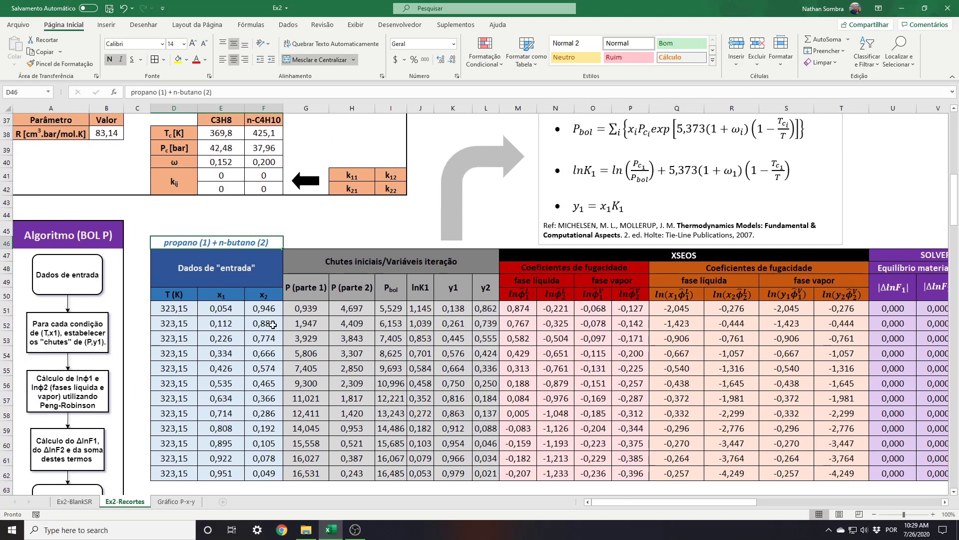